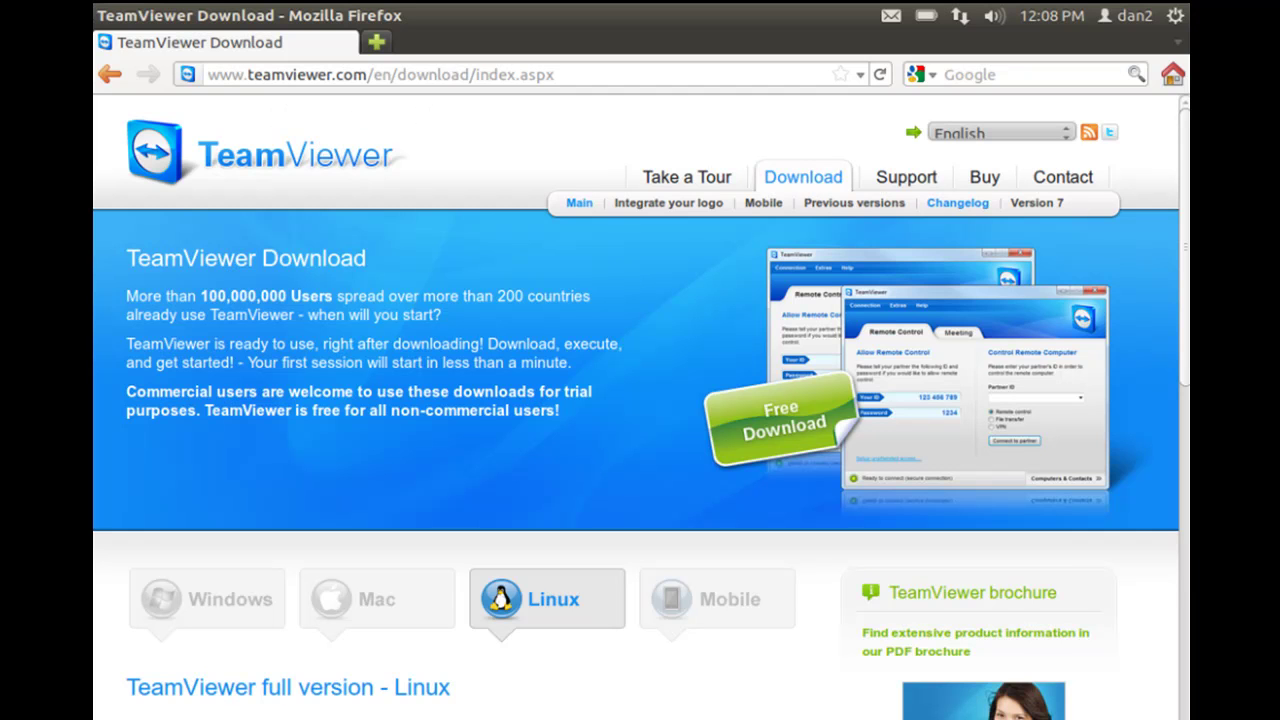
# Scroll Firefox's TeamViewer download page down to the Linux packages for version 7.0.9310
pyautogui.scroll(-3, 1186, 294)
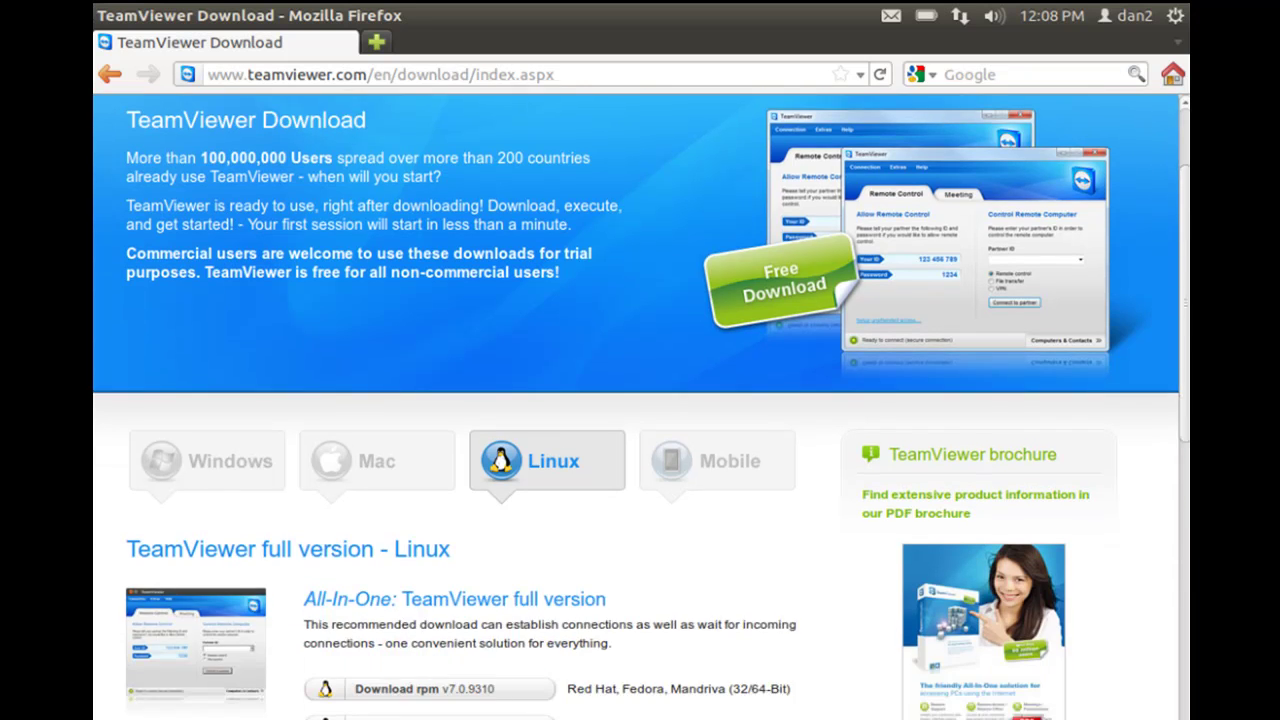
pyautogui.scroll(-5, 641, 407)
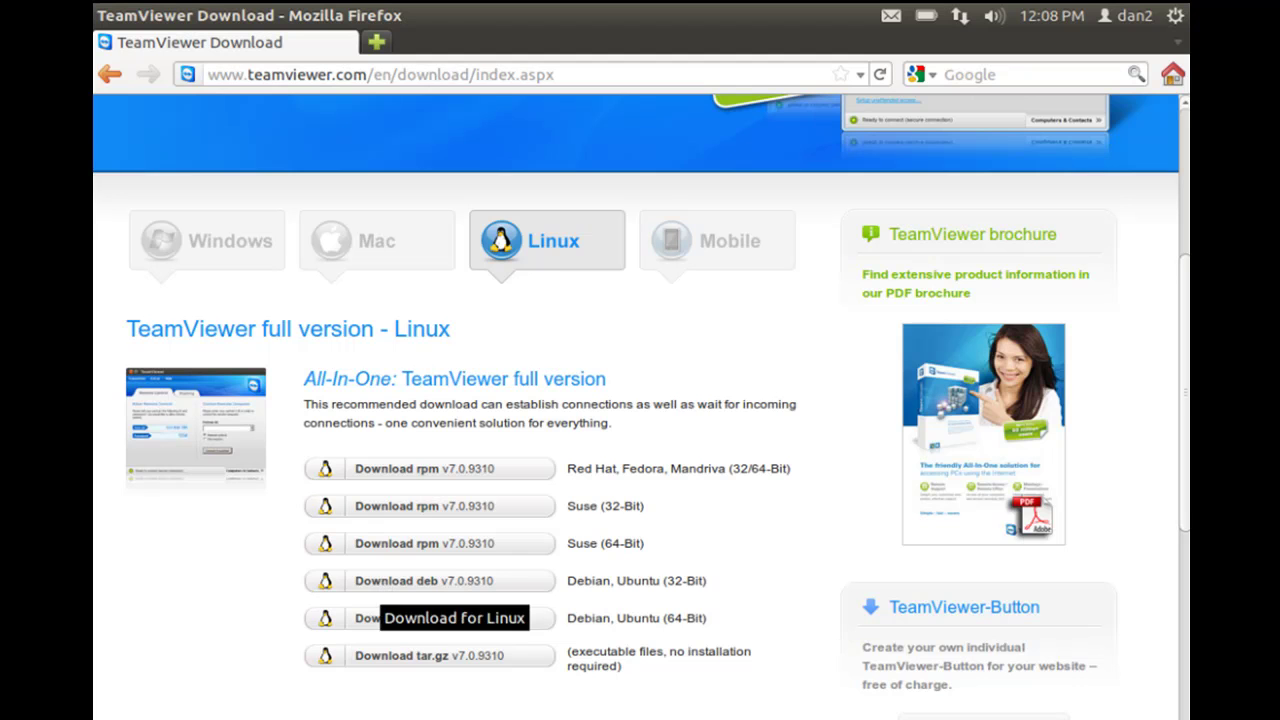
# Save the 32-bit Debian/Ubuntu package teamviewer_linux.deb to disk and close the Downloads list
pyautogui.click(390, 580)
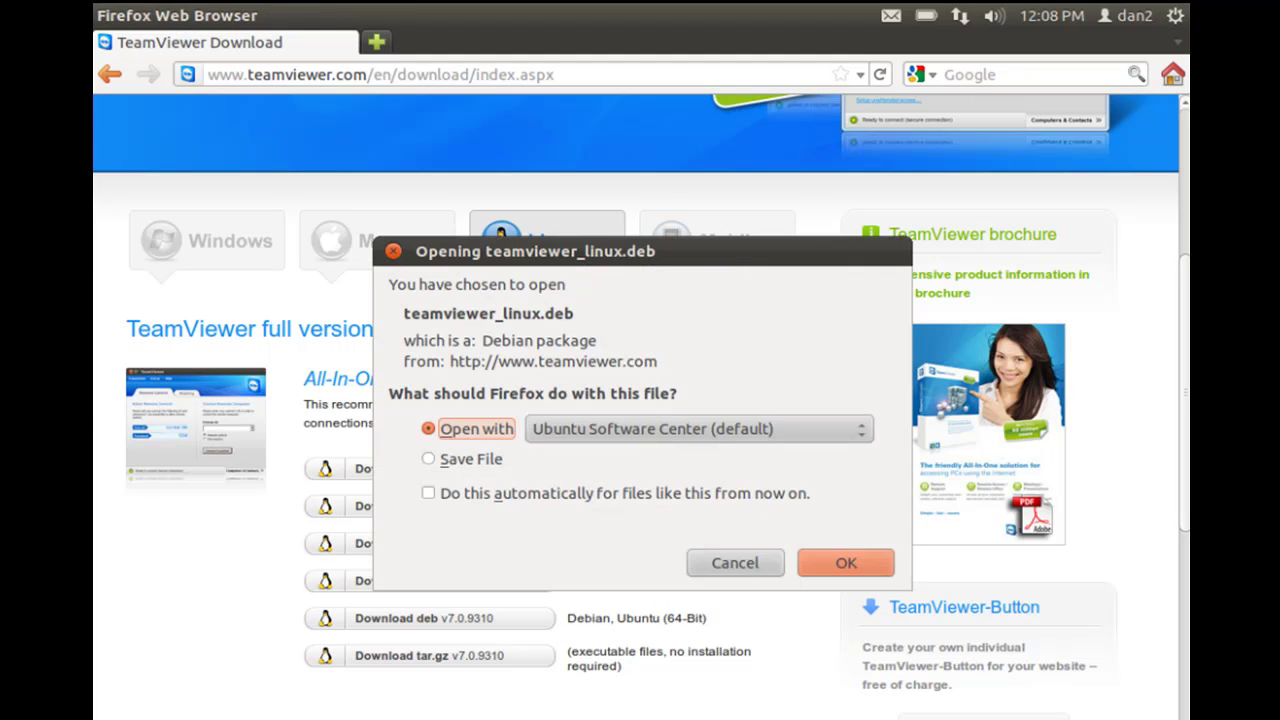
pyautogui.click(488, 459)
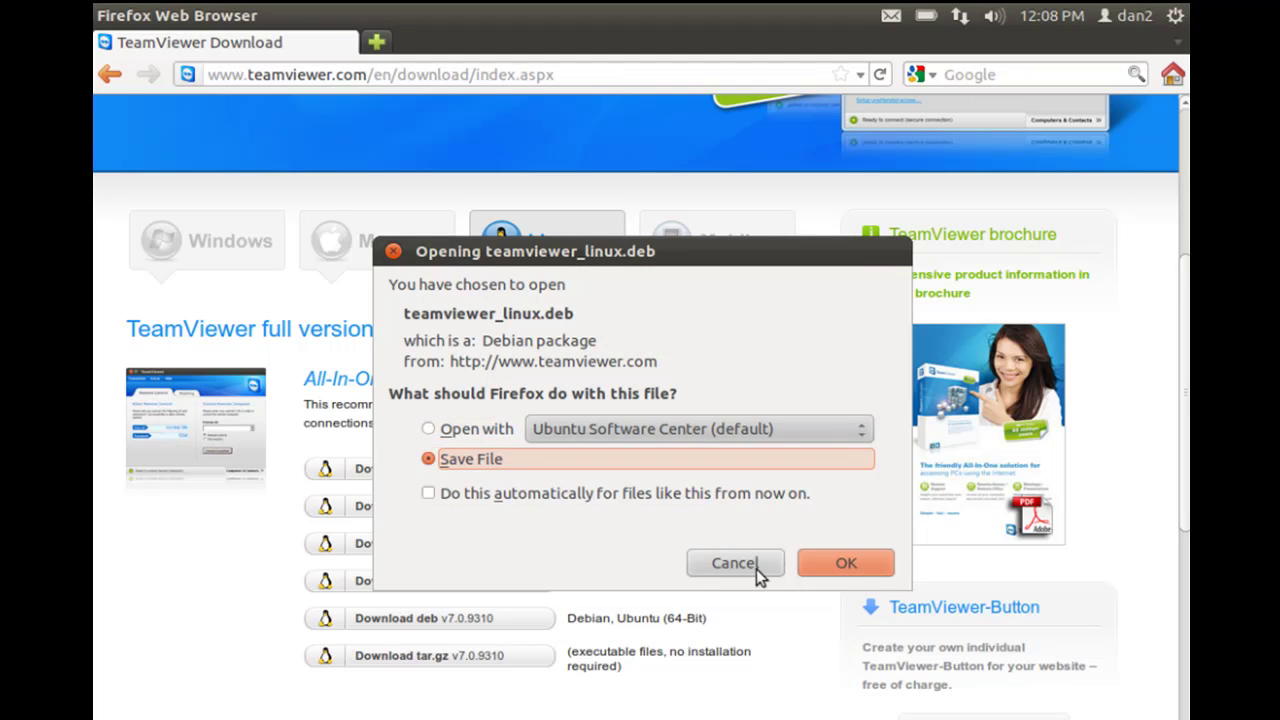
pyautogui.click(846, 562)
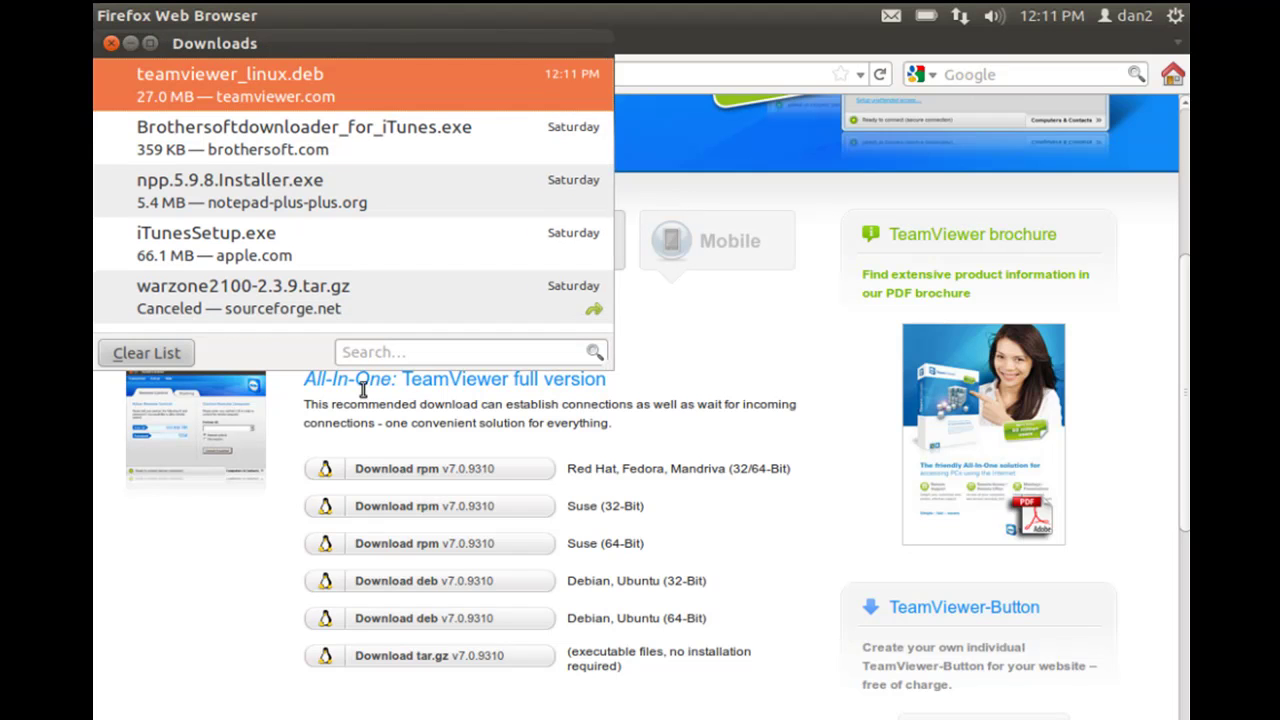
pyautogui.click(110, 44)
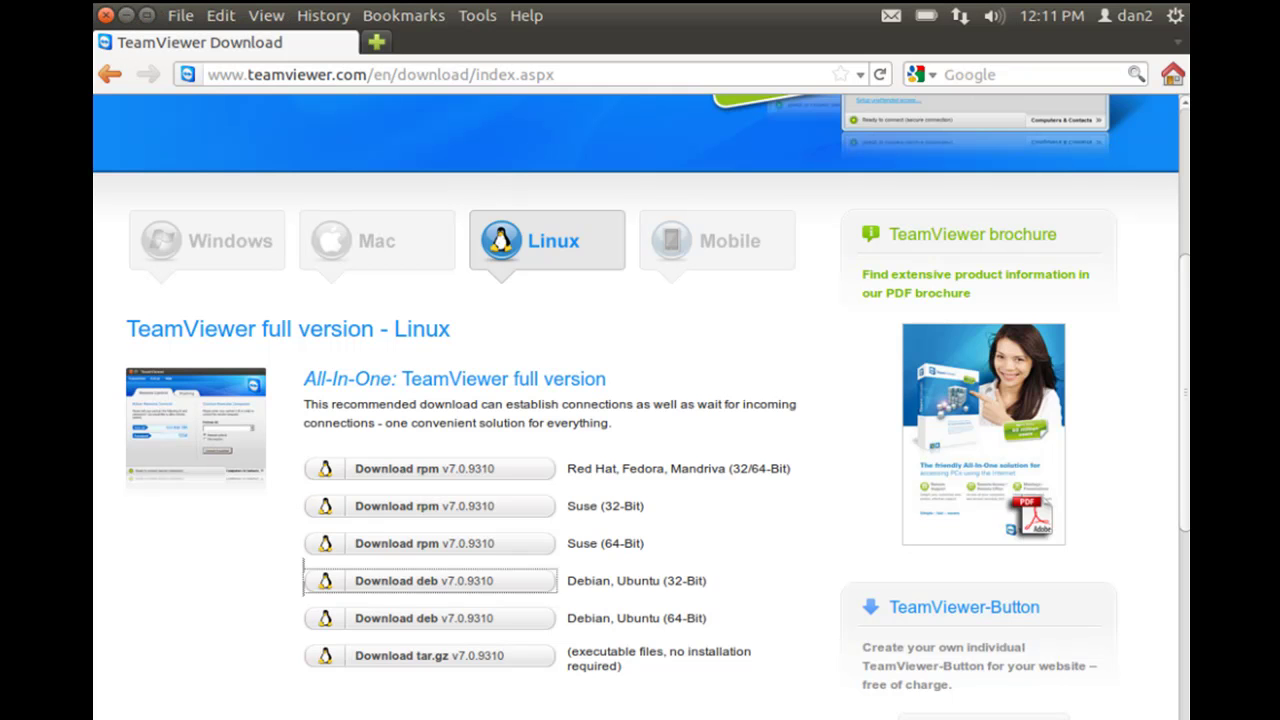
# Close Firefox and change the terminal into the Downloads folder with cd
pyautogui.click(105, 15)
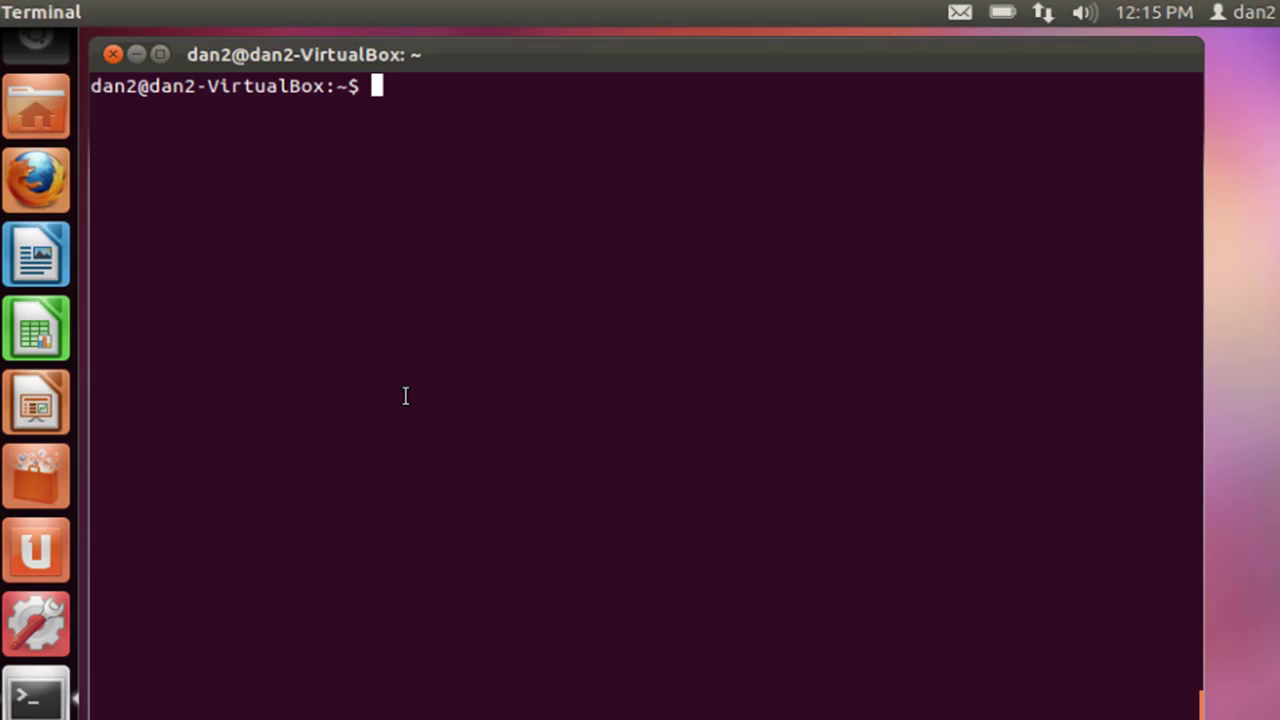
pyautogui.write('cd Down')
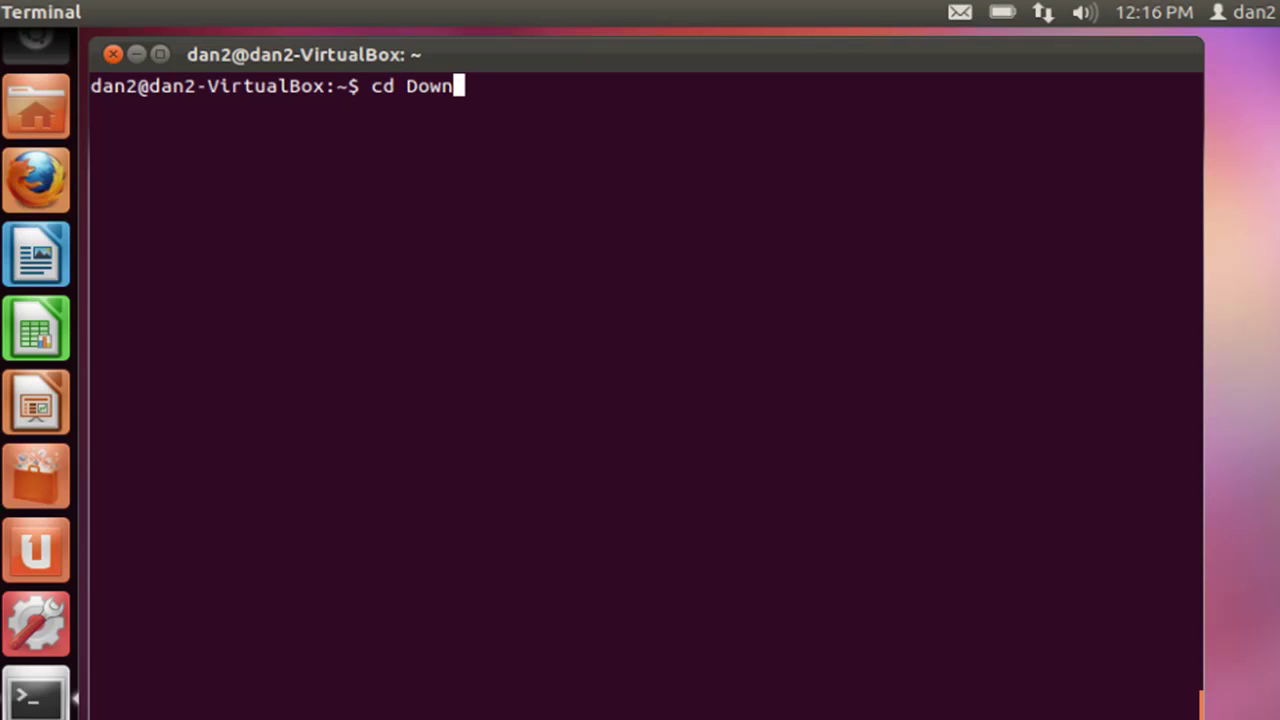
pyautogui.press('Tab')
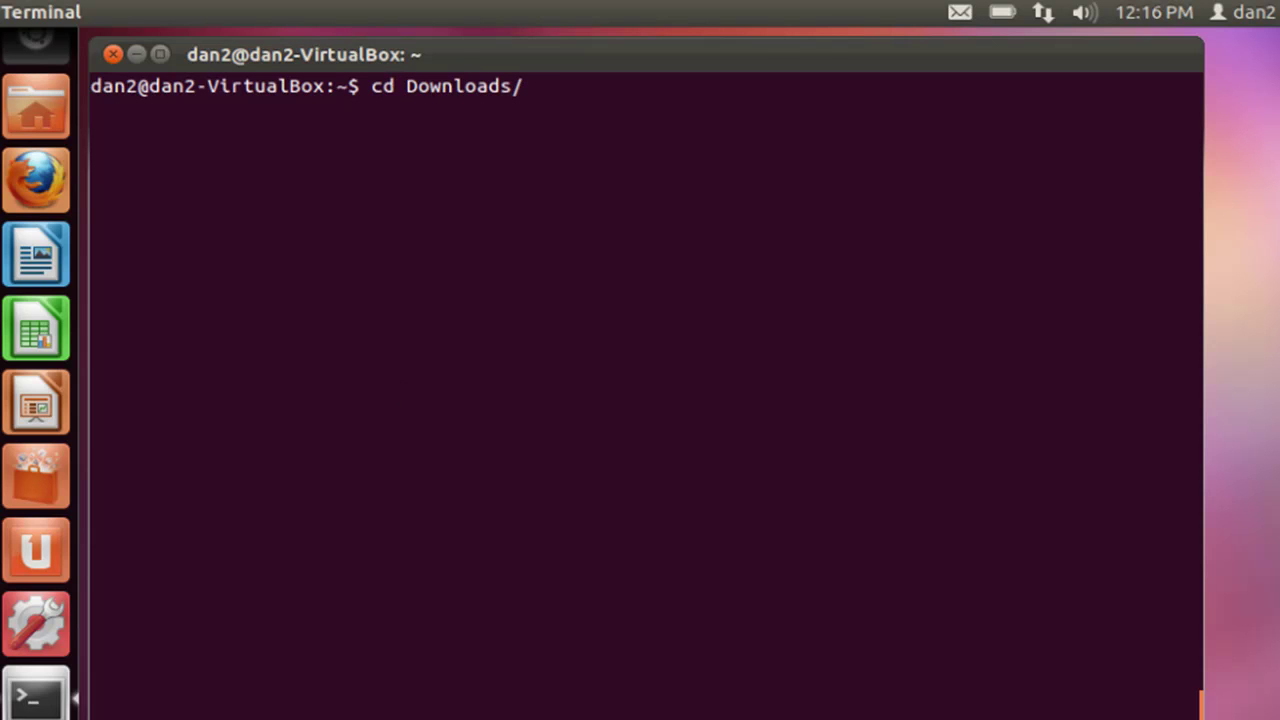
pyautogui.press('Return')
# List Downloads with ls and highlight teamviewer_linux.deb to confirm it is there
pyautogui.write('ls')
pyautogui.press('Return')
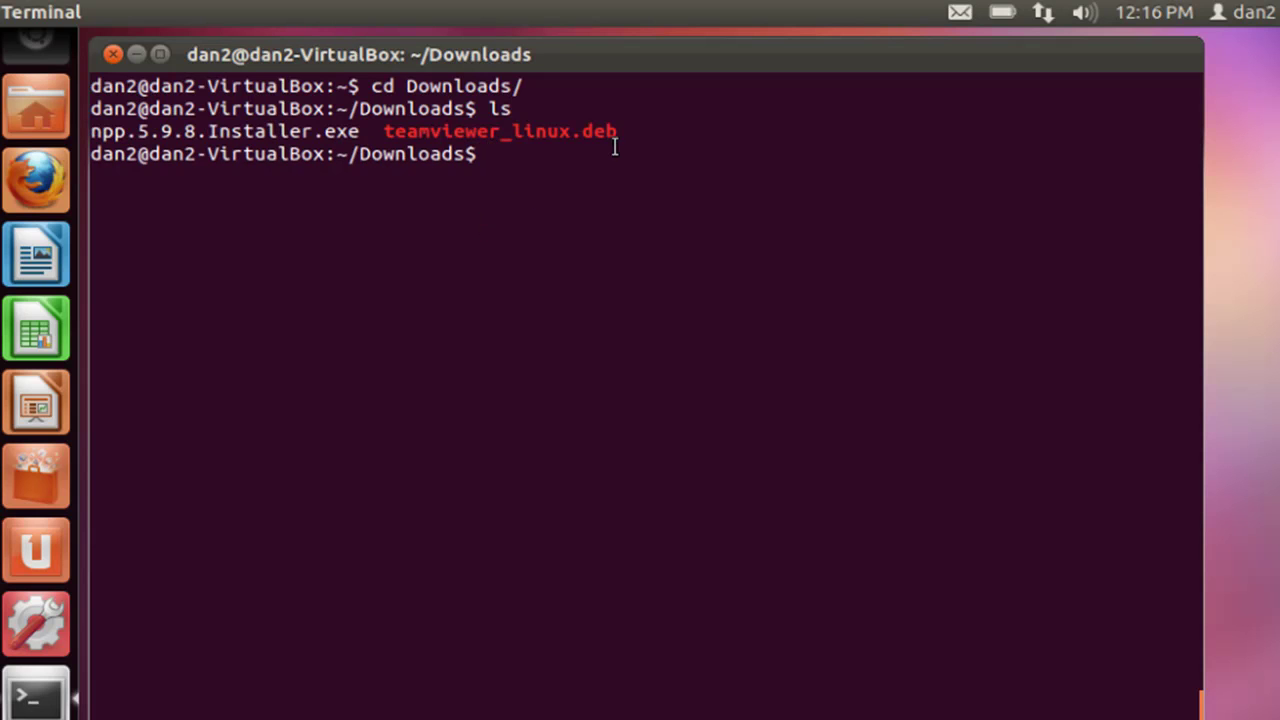
pyautogui.moveTo(618, 133); pyautogui.dragTo(384, 133)
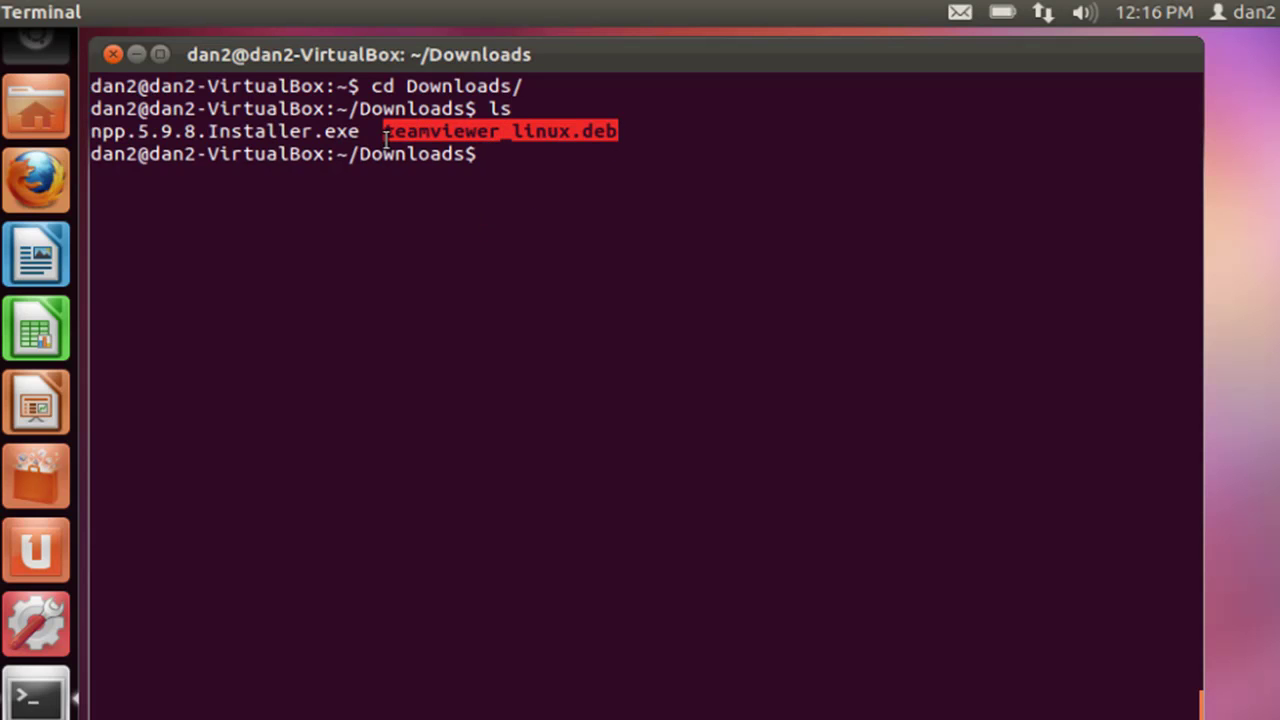
pyautogui.click(470, 284)
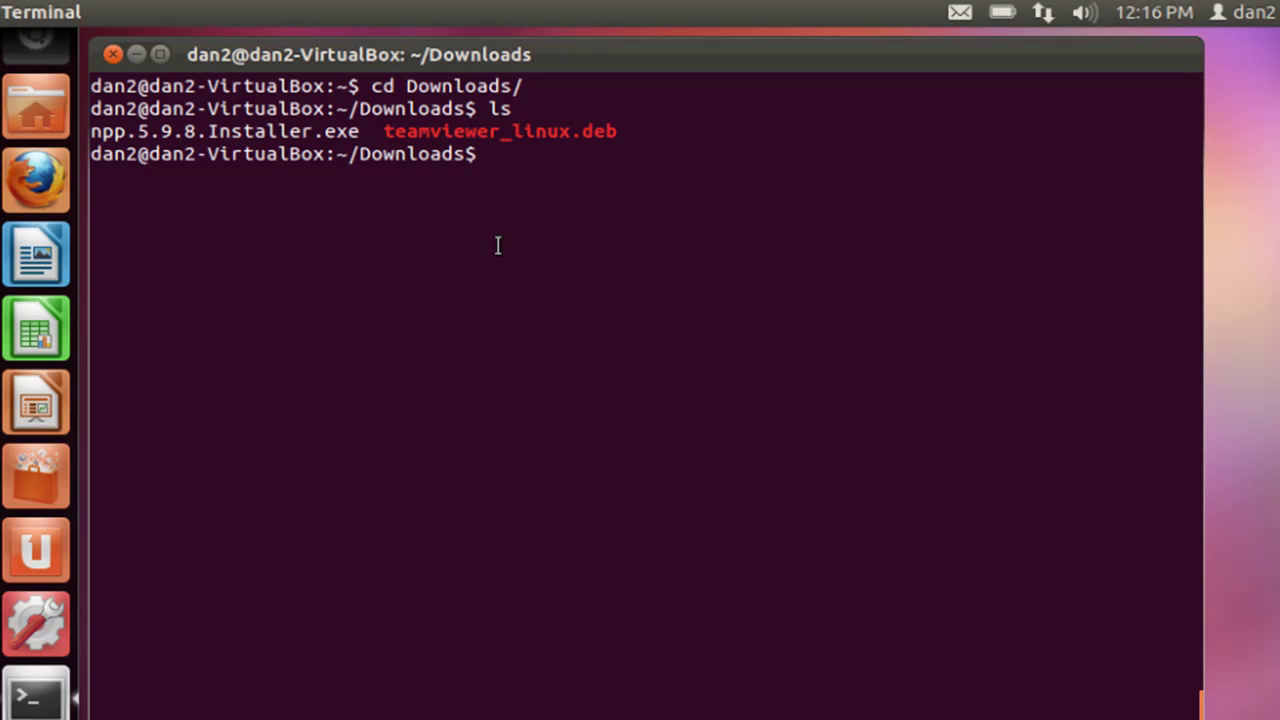
# Try installing teamviewer_linux.deb with dpkg --install, which is refused without privileges
pyautogui.write('dpkg ')
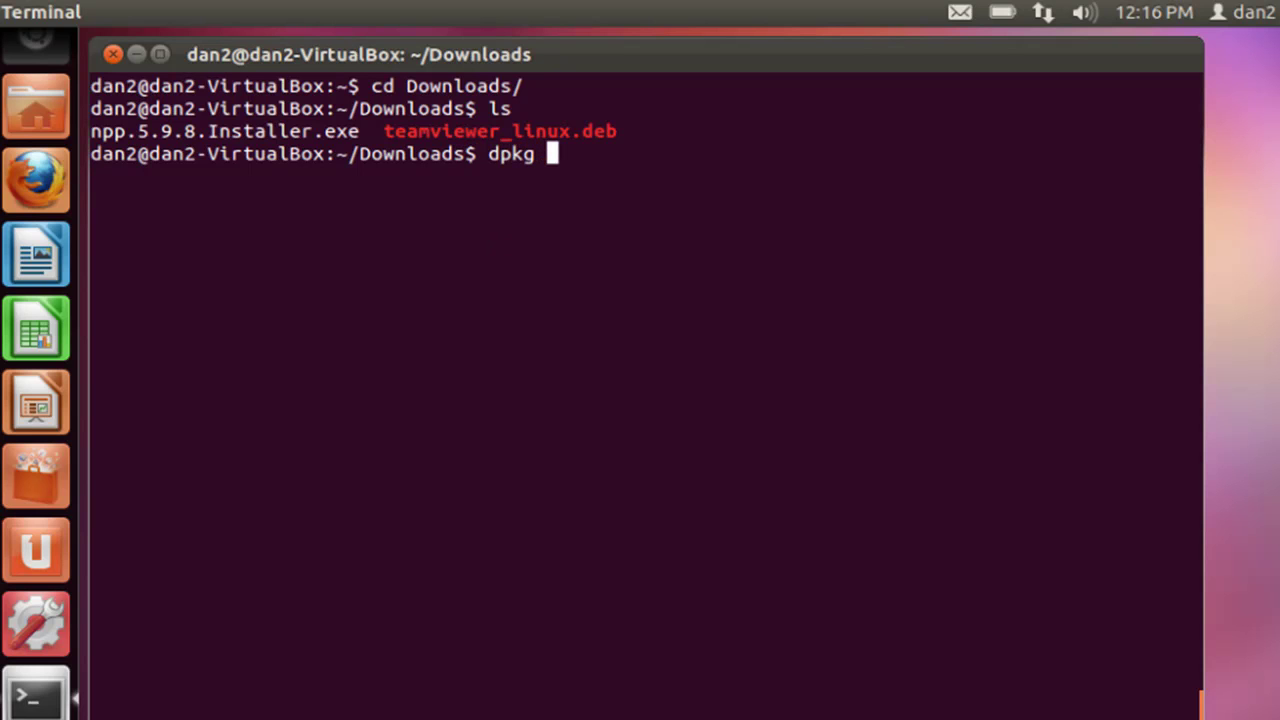
pyautogui.write('--install ')
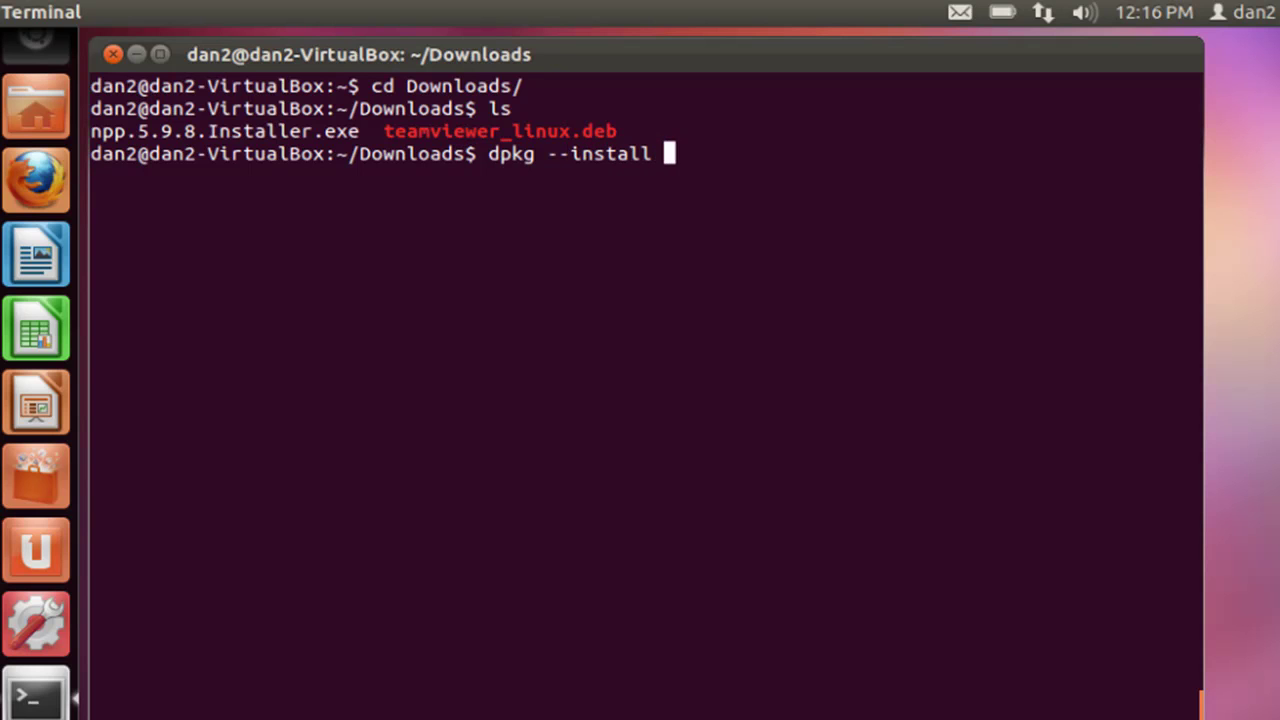
pyautogui.write('team')
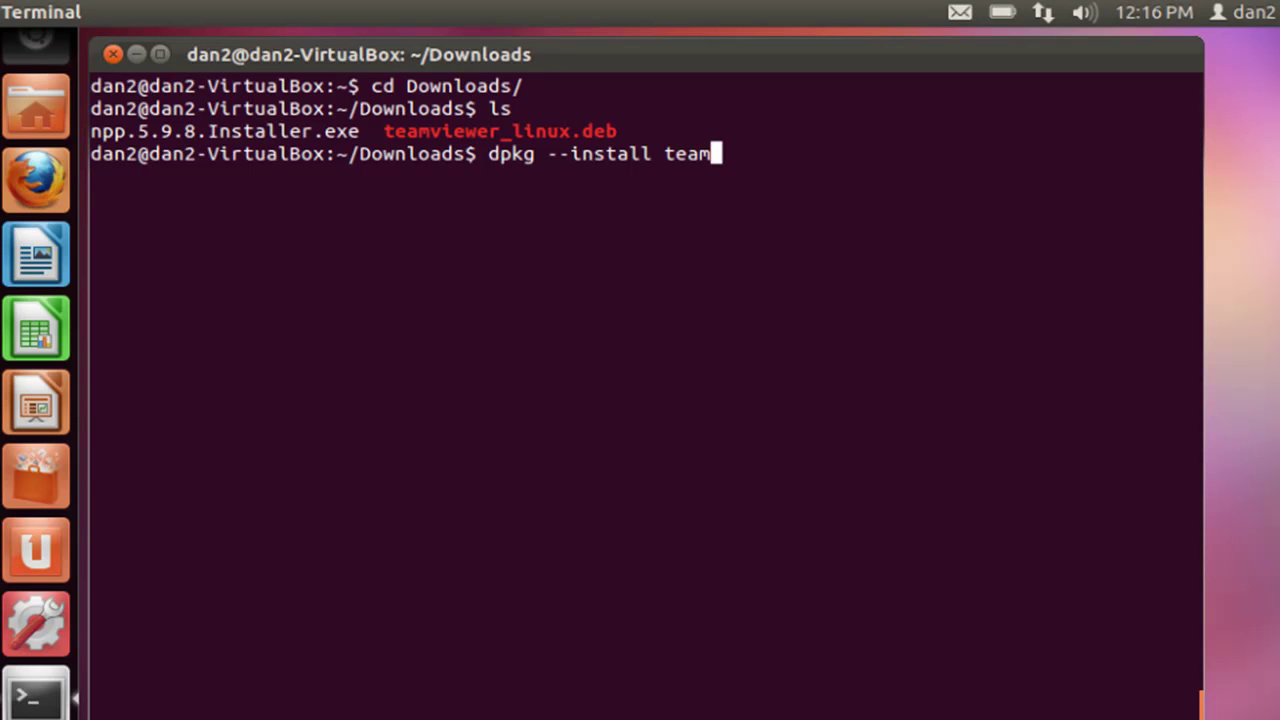
pyautogui.press('Tab')
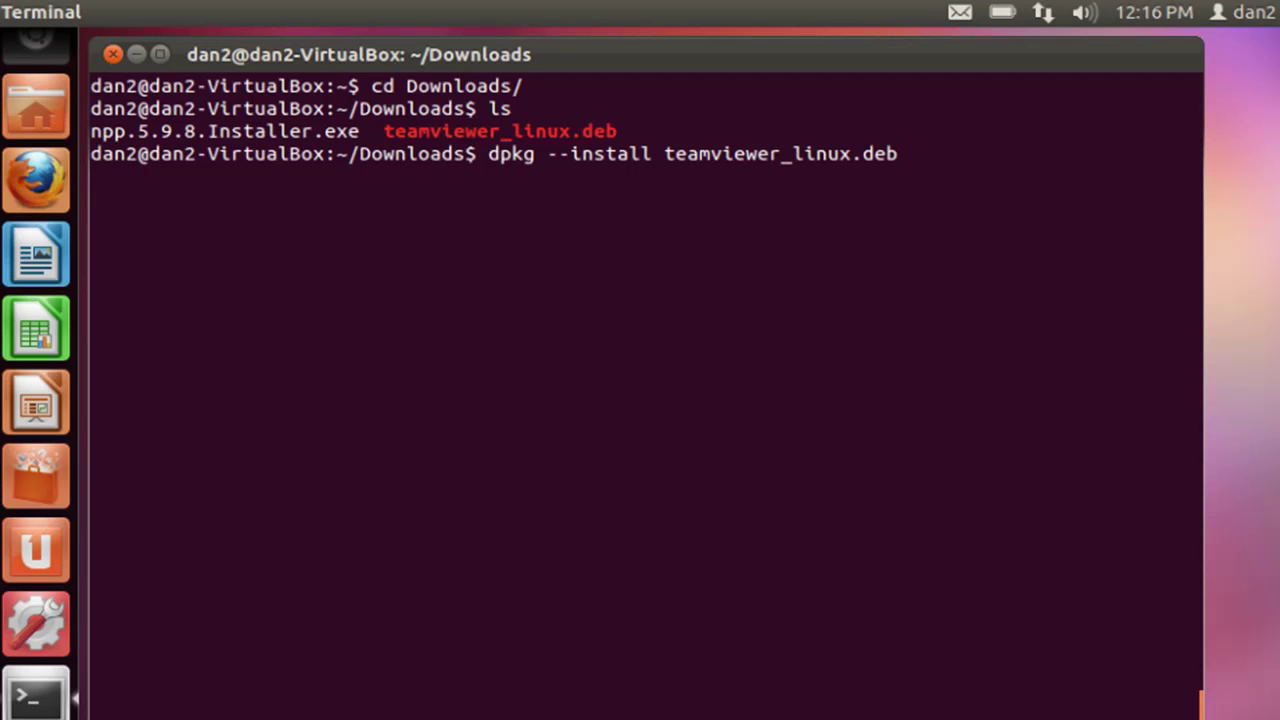
pyautogui.press('Return')
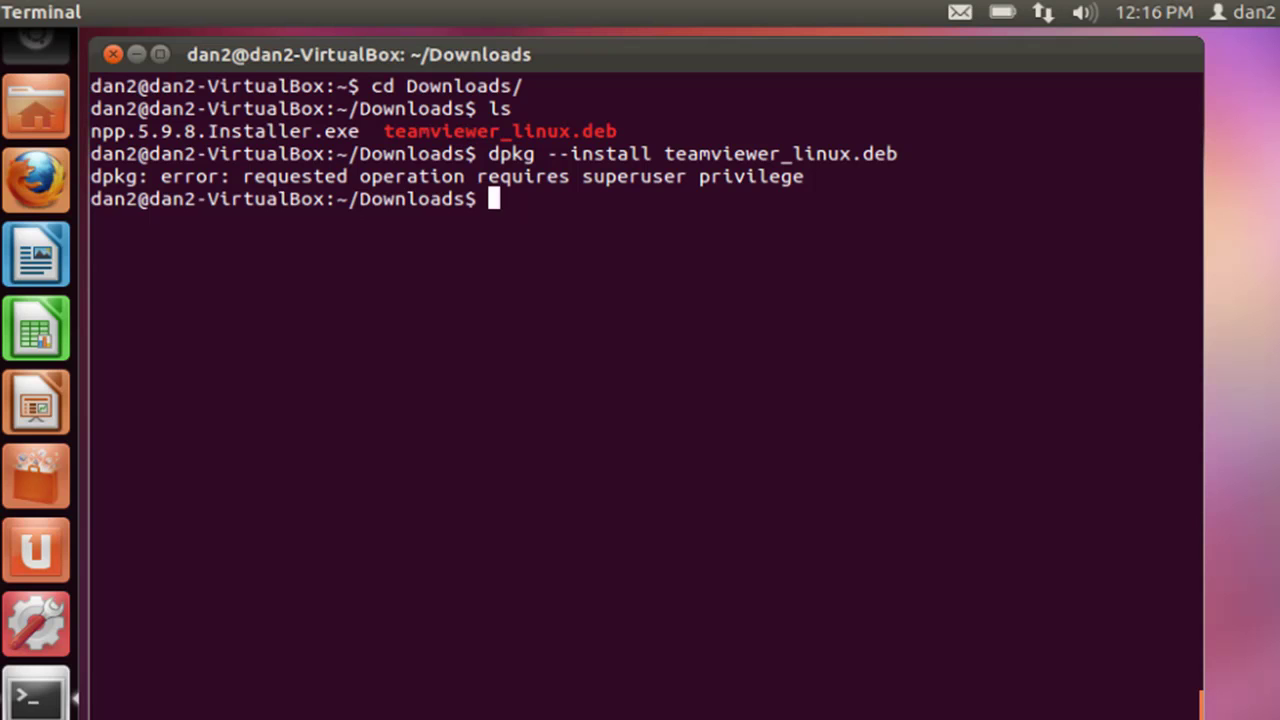
# Rerun the install with sudo, setting up teamviewer7 7.0.9310
pyautogui.press('Up')
pyautogui.press('Left')
pyautogui.press('Left')
pyautogui.press('Left')
pyautogui.press('Left')
pyautogui.press('Left')
pyautogui.press('Left')
pyautogui.press('Left')
pyautogui.press('Left')
pyautogui.press('Left')
pyautogui.press('Left')
pyautogui.press('Left')
pyautogui.press('Left')
pyautogui.press('Left')
pyautogui.press('Left')
pyautogui.press('Left')
pyautogui.press('Left')
pyautogui.press('Left')
pyautogui.press('Left')
pyautogui.press('Left')
pyautogui.press('Left')
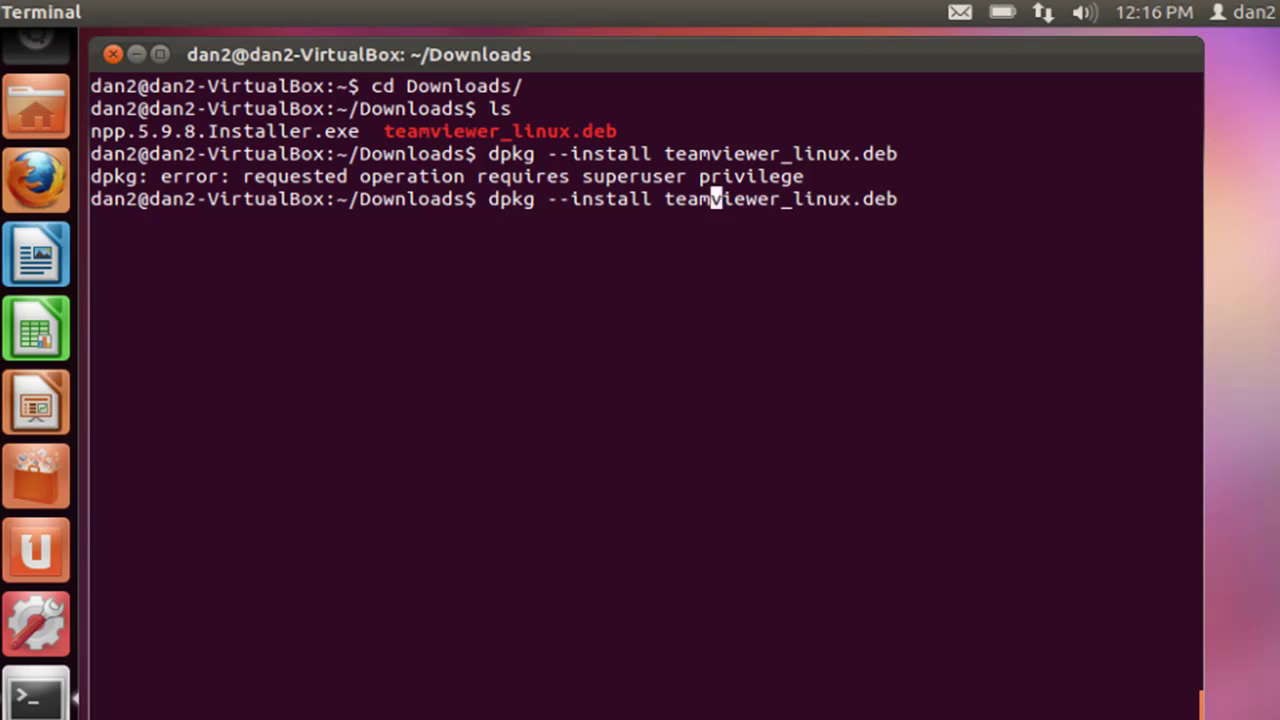
pyautogui.press('Home')
pyautogui.write('sudo')
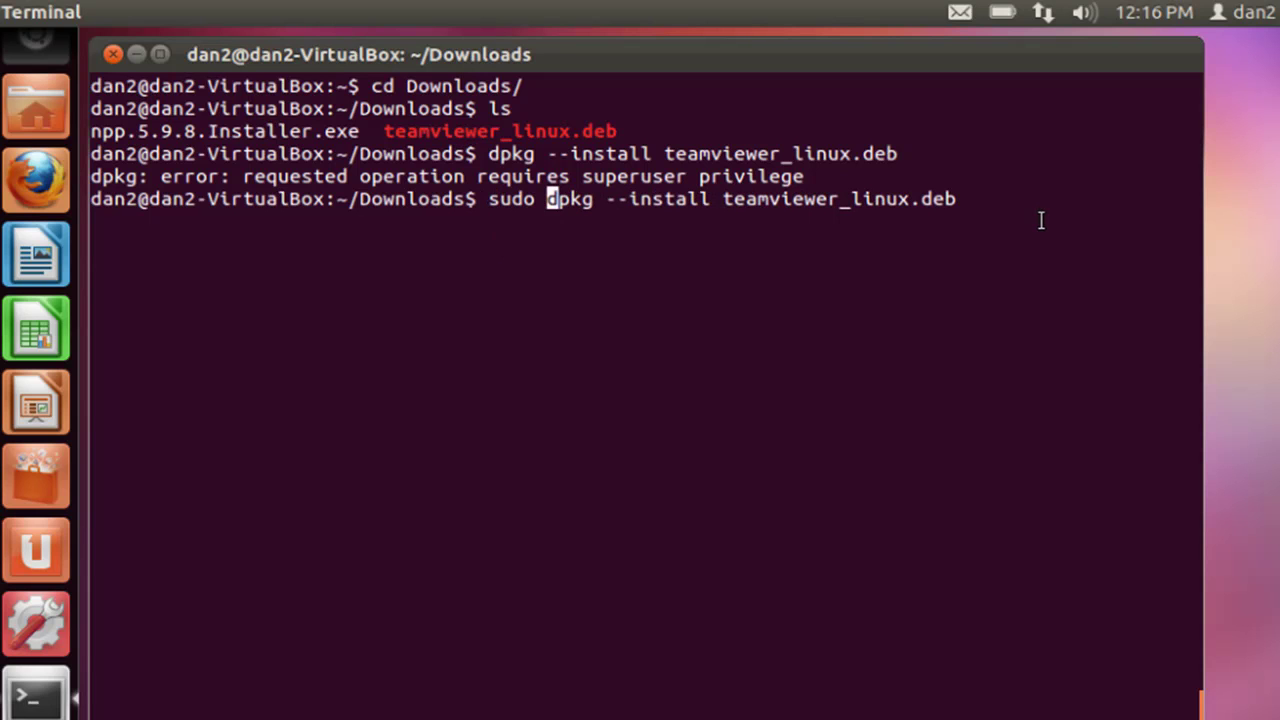
pyautogui.press('Right')
pyautogui.press('Right')
pyautogui.press('Right')
pyautogui.press('Right')
pyautogui.press('Right')
pyautogui.press('Right')
pyautogui.press('Right')
pyautogui.press('Right')
pyautogui.press('Right')
pyautogui.press('Right')
pyautogui.press('Right')
pyautogui.press('Right')
pyautogui.press('Right')
pyautogui.press('Right')
pyautogui.press('Right')
pyautogui.press('Right')
pyautogui.press('Right')
pyautogui.press('Right')
pyautogui.press('Right')
pyautogui.press('Right')
pyautogui.press('Return')
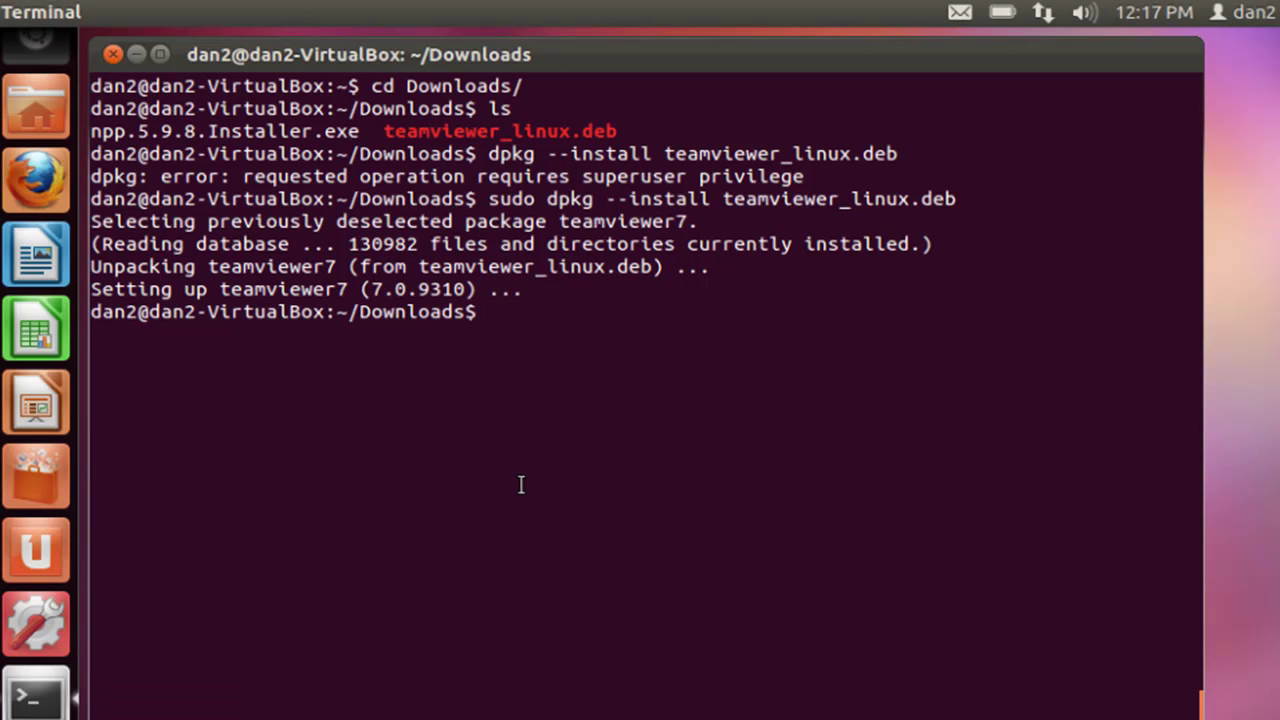
# Clear the terminal and search the Dash for 'team' to launch TeamViewer 7
pyautogui.write('clear')
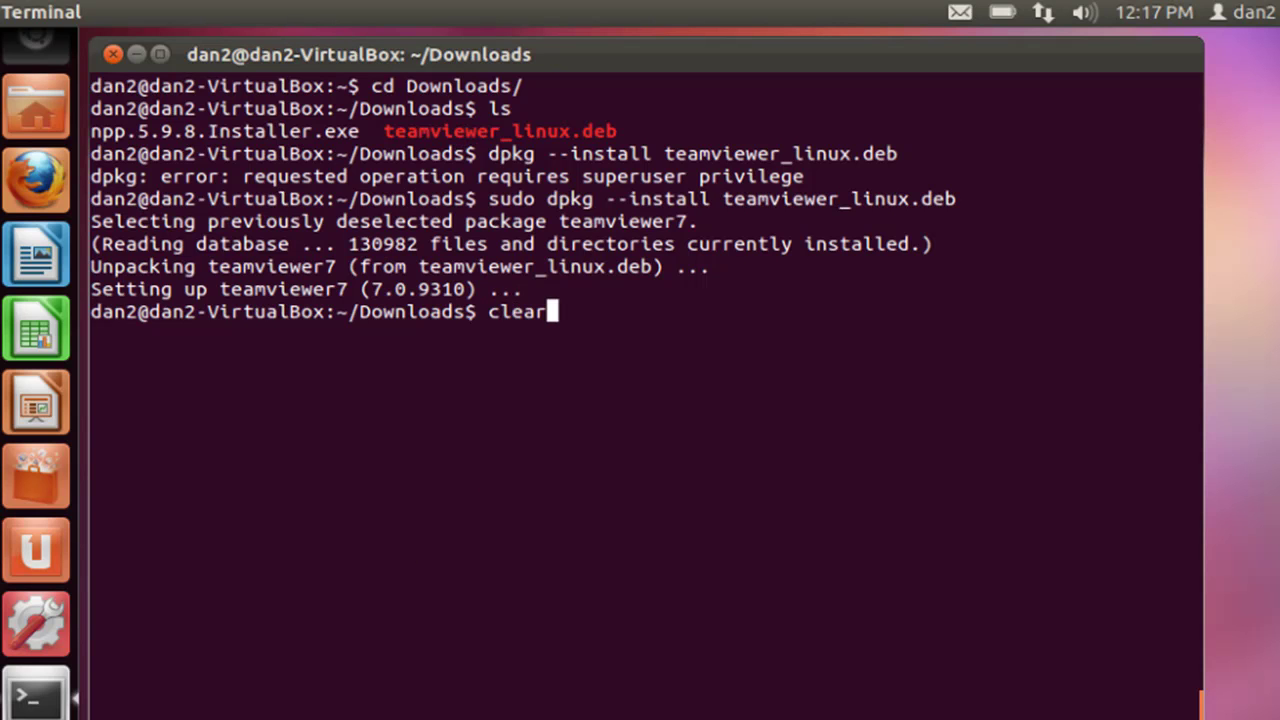
pyautogui.press('Return')
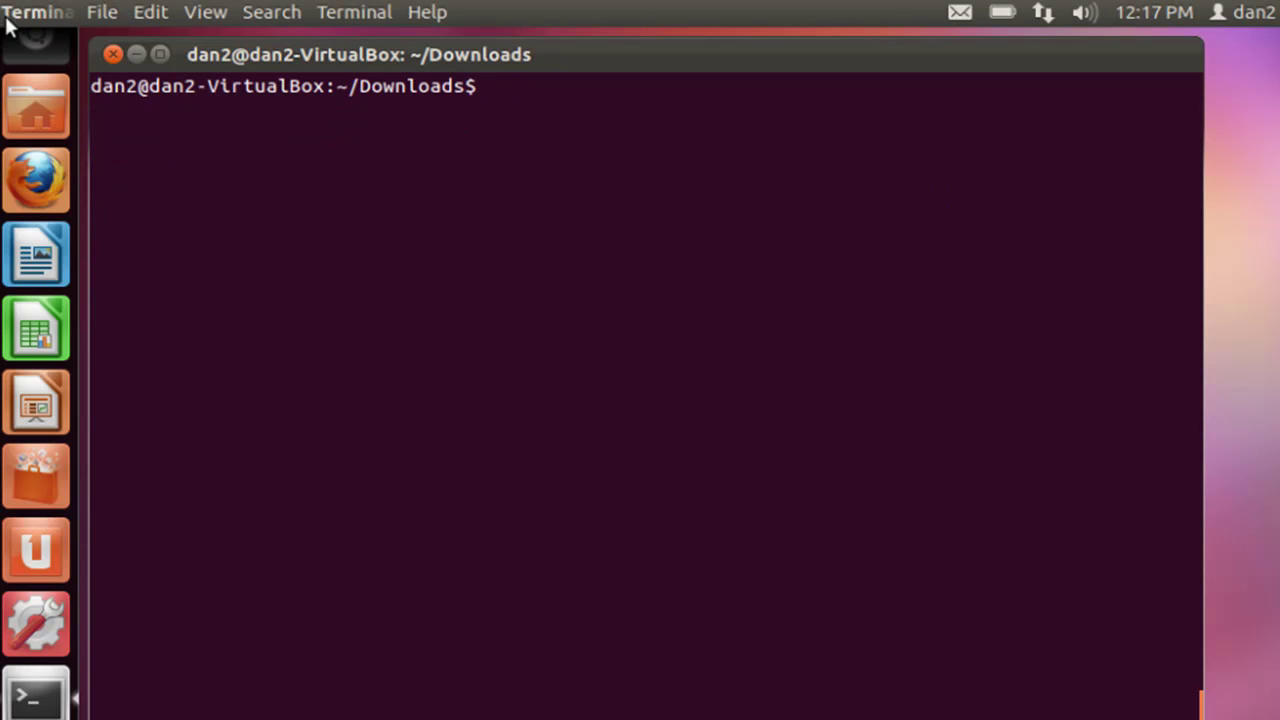
pyautogui.click(35, 66)
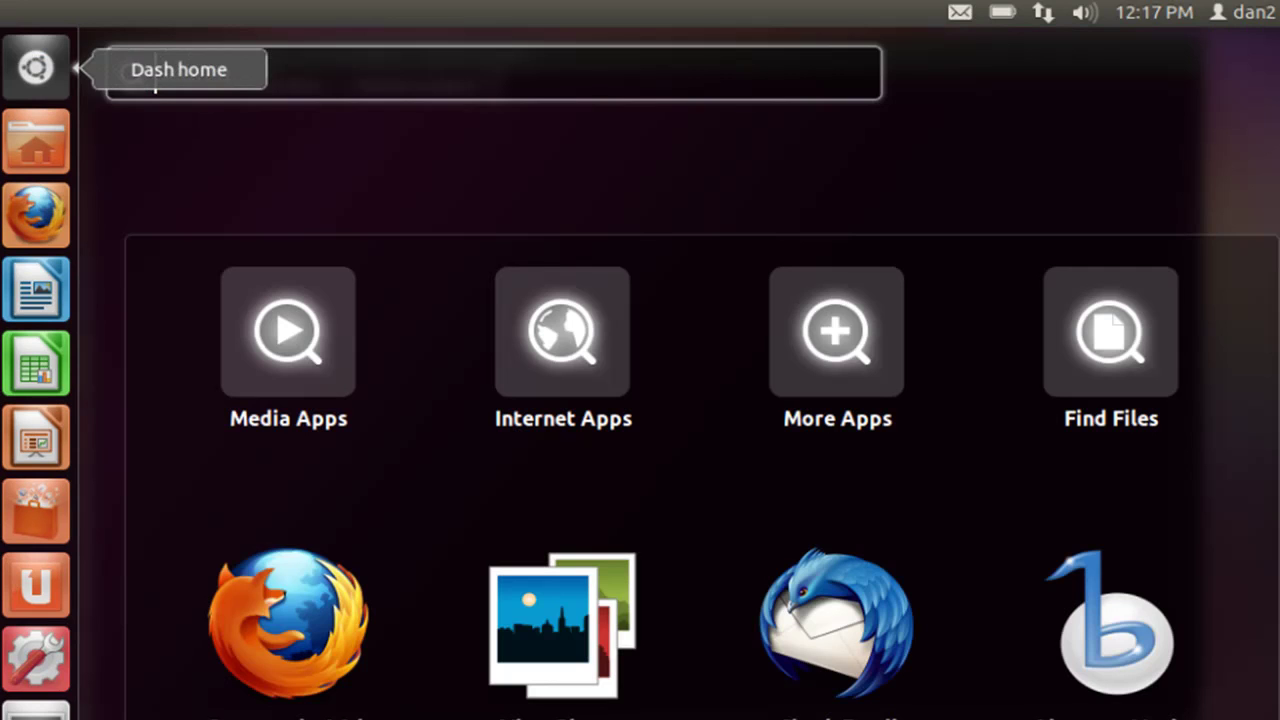
pyautogui.write('team')
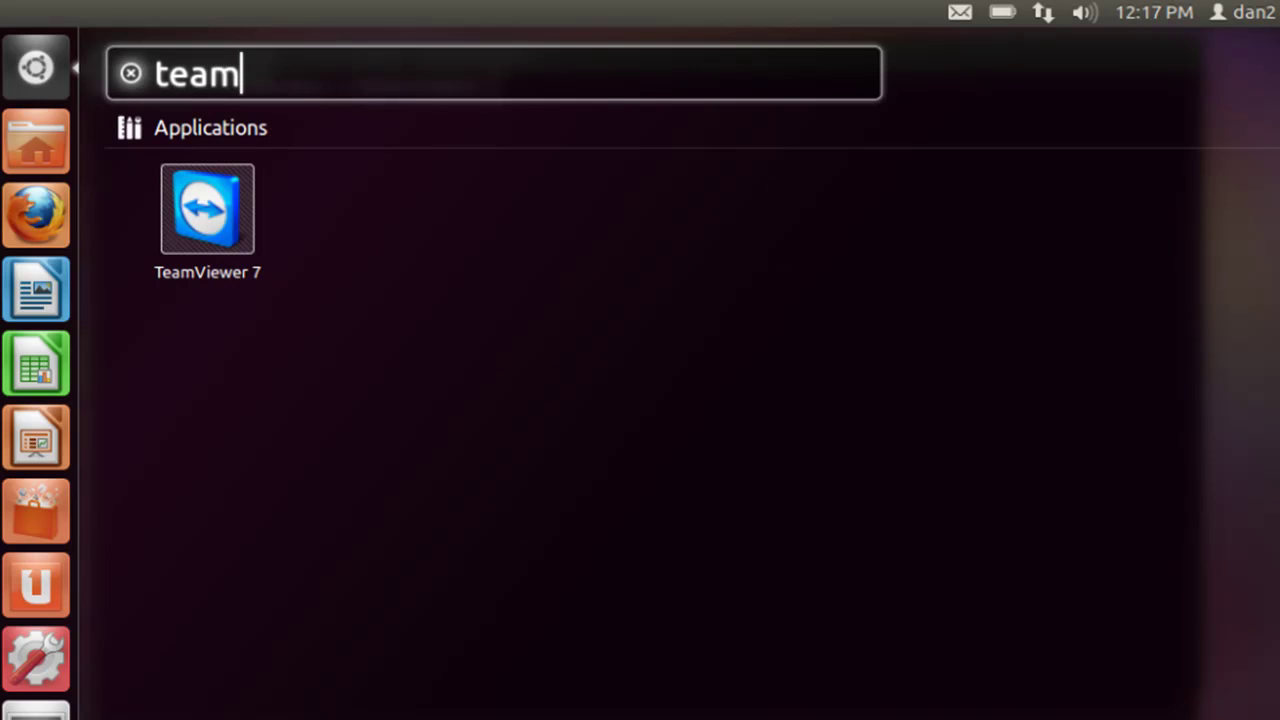
pyautogui.press('Escape')
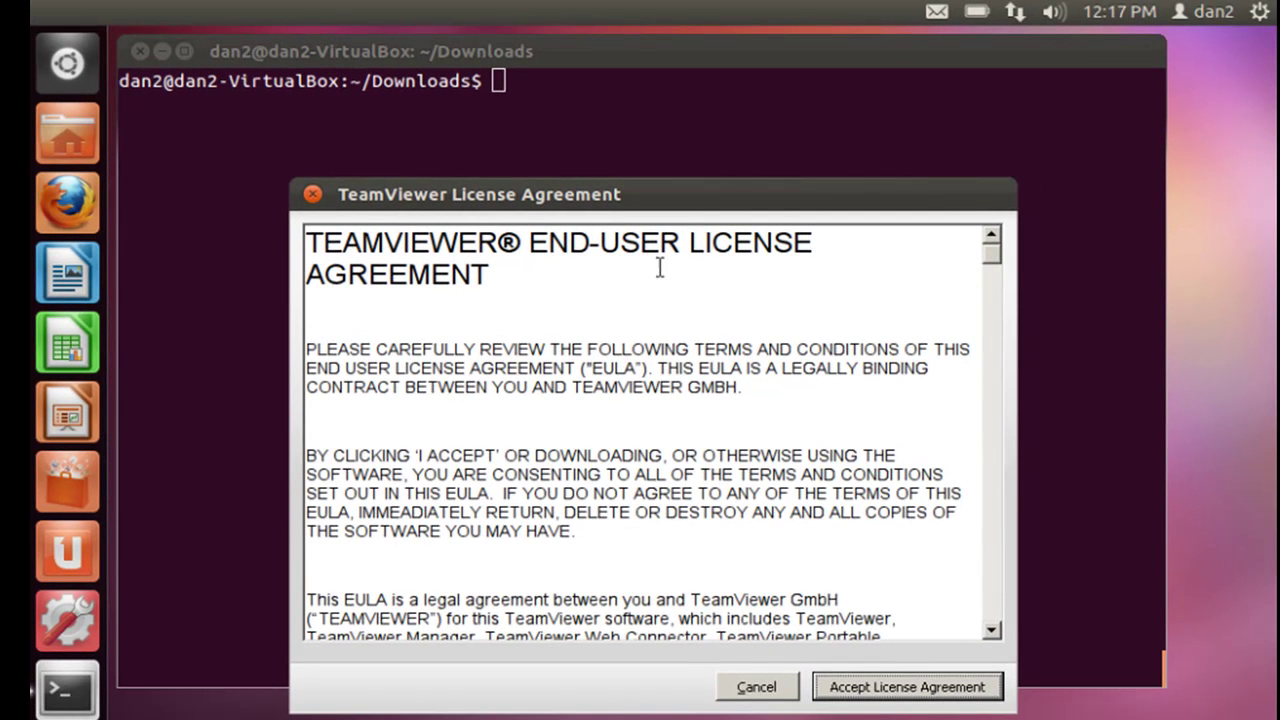
# Accept TeamViewer's license agreement, then open and close the Connection menu
pyautogui.click(896, 688)
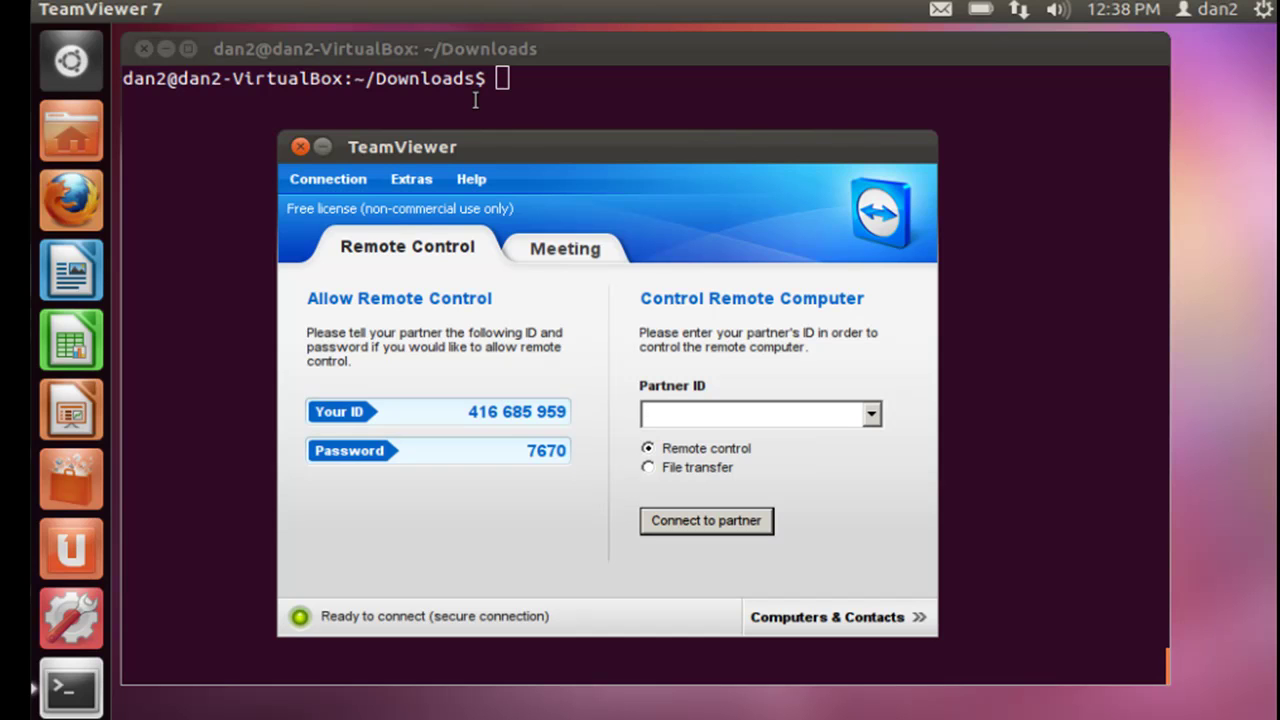
pyautogui.click(330, 180)
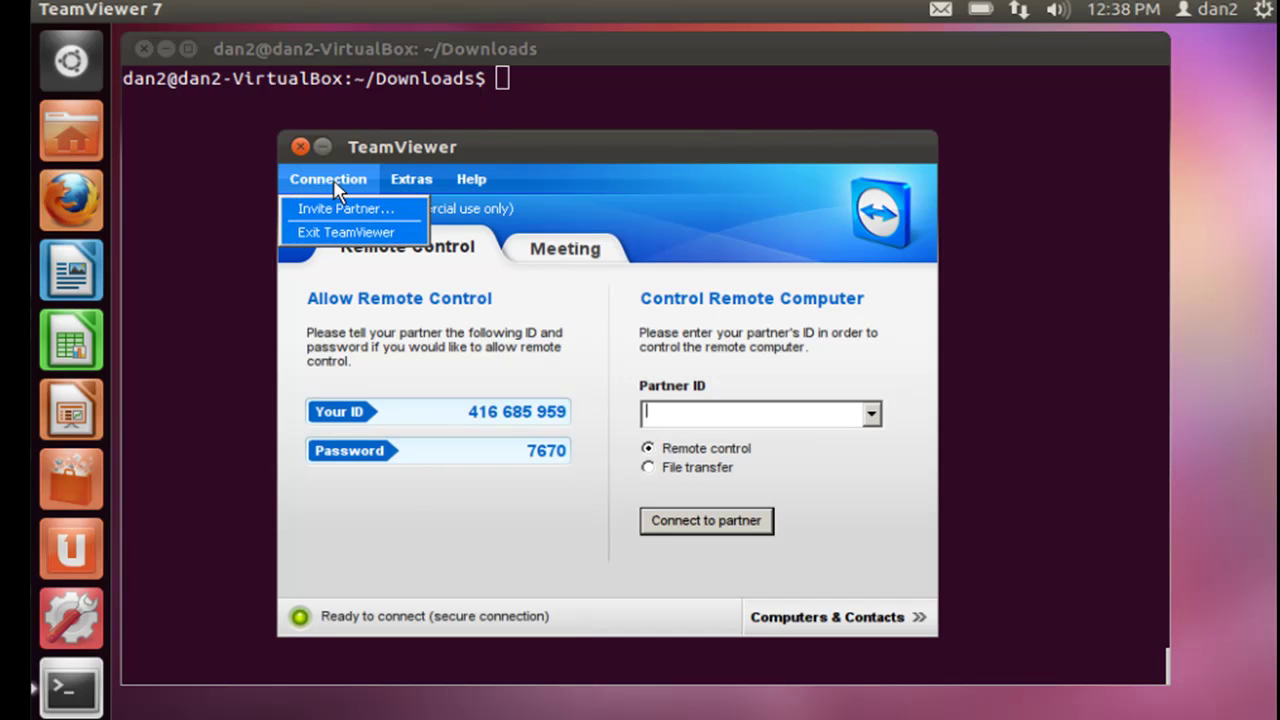
pyautogui.click(334, 184)
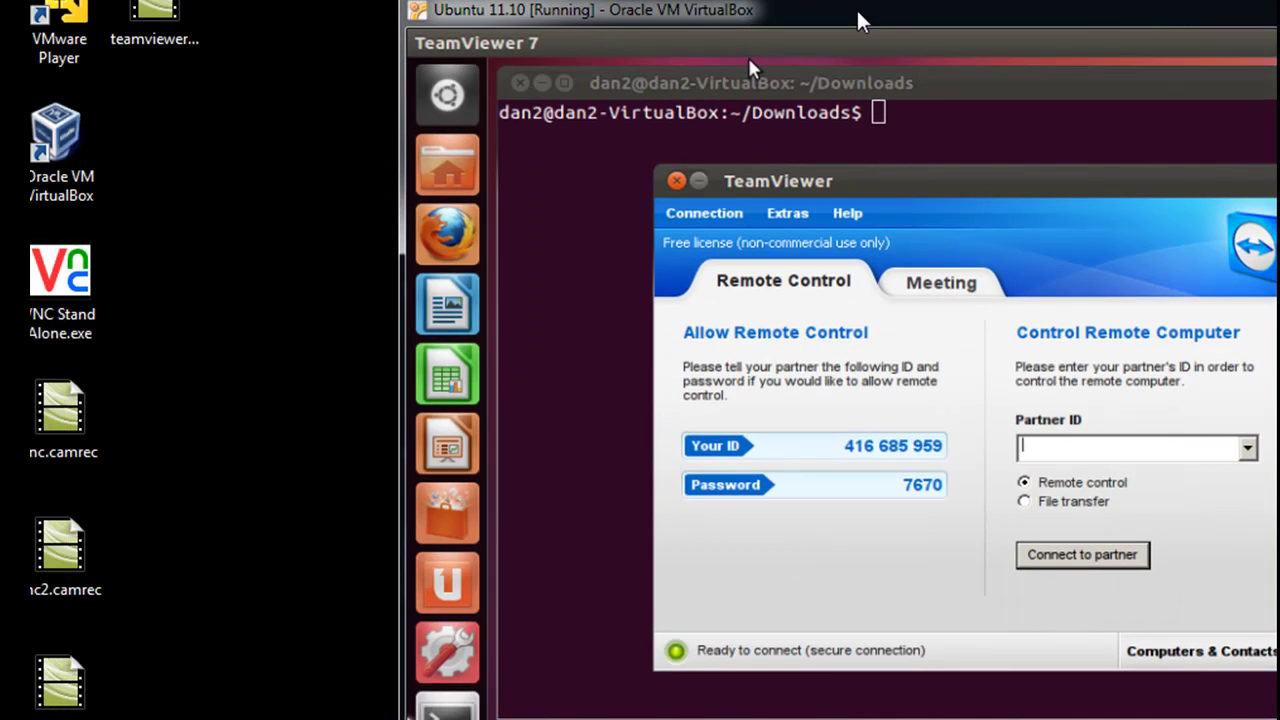
# Download TeamViewer 7.0.12541 for Windows and save TeamViewer_Setup_en.exe to the computer
pyautogui.moveTo(860, 20)
pyautogui.mouseDown()
pyautogui.moveTo(946, 12)
pyautogui.moveTo(1011, 25)
pyautogui.moveTo(846, 33)
pyautogui.moveTo(857, 38)
pyautogui.mouseUp()
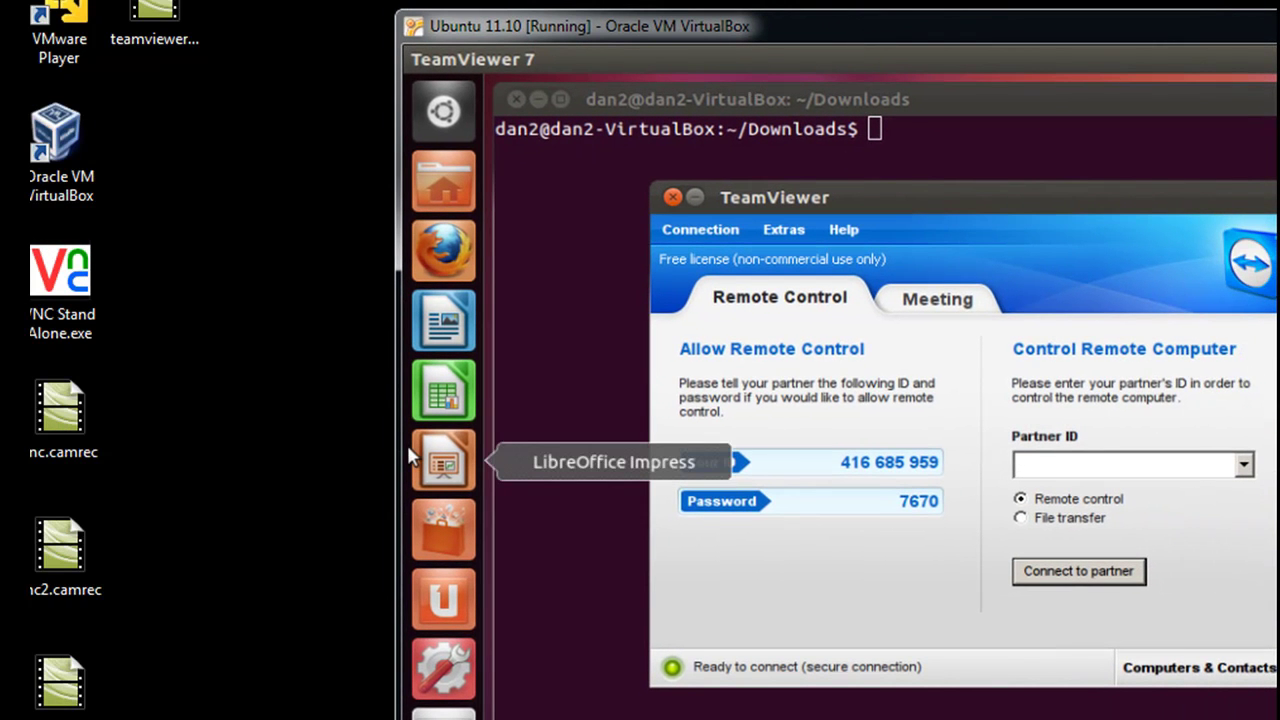
pyautogui.click(115, 708)
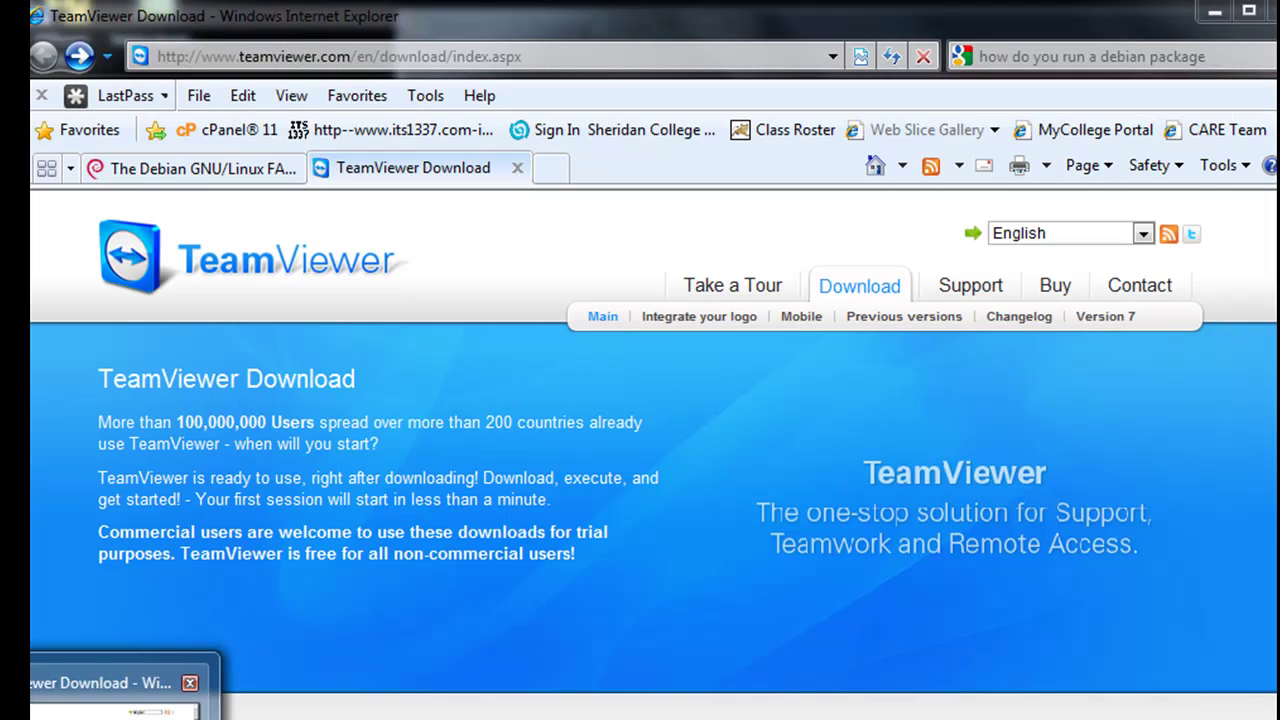
pyautogui.moveTo(400, 33); pyautogui.dragTo(425, 18)
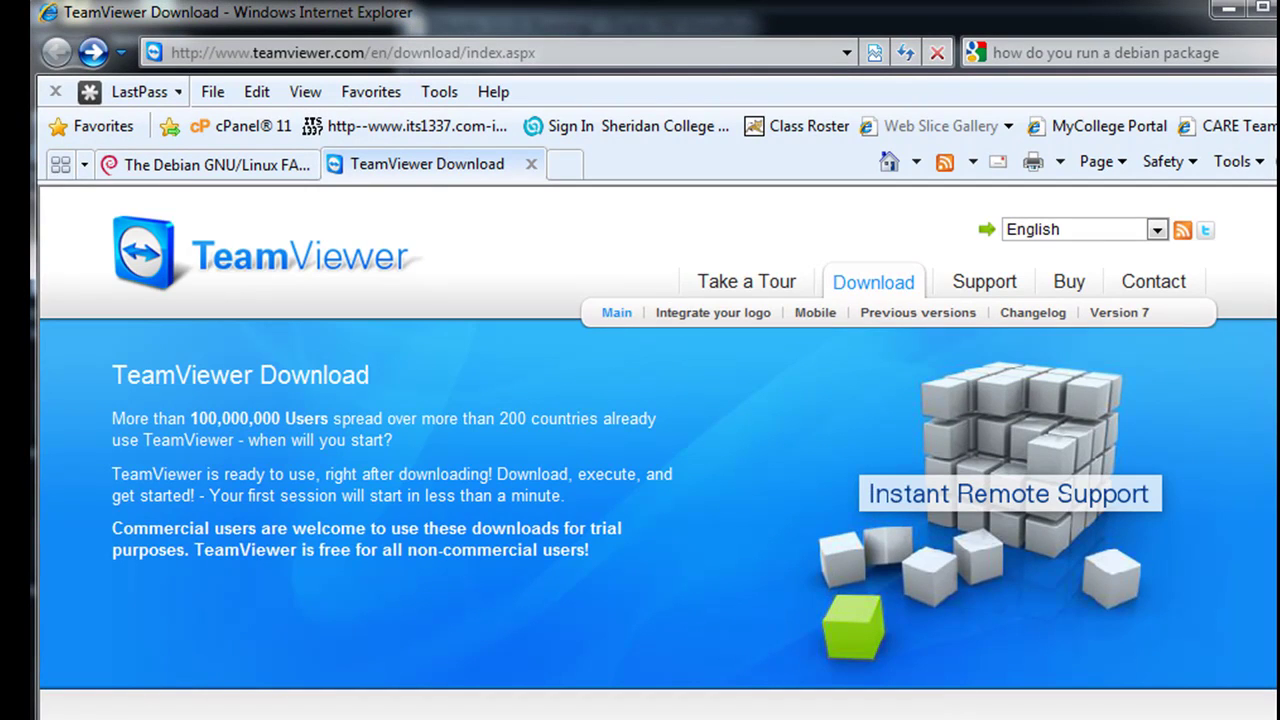
pyautogui.scroll(-5, 657, 454)
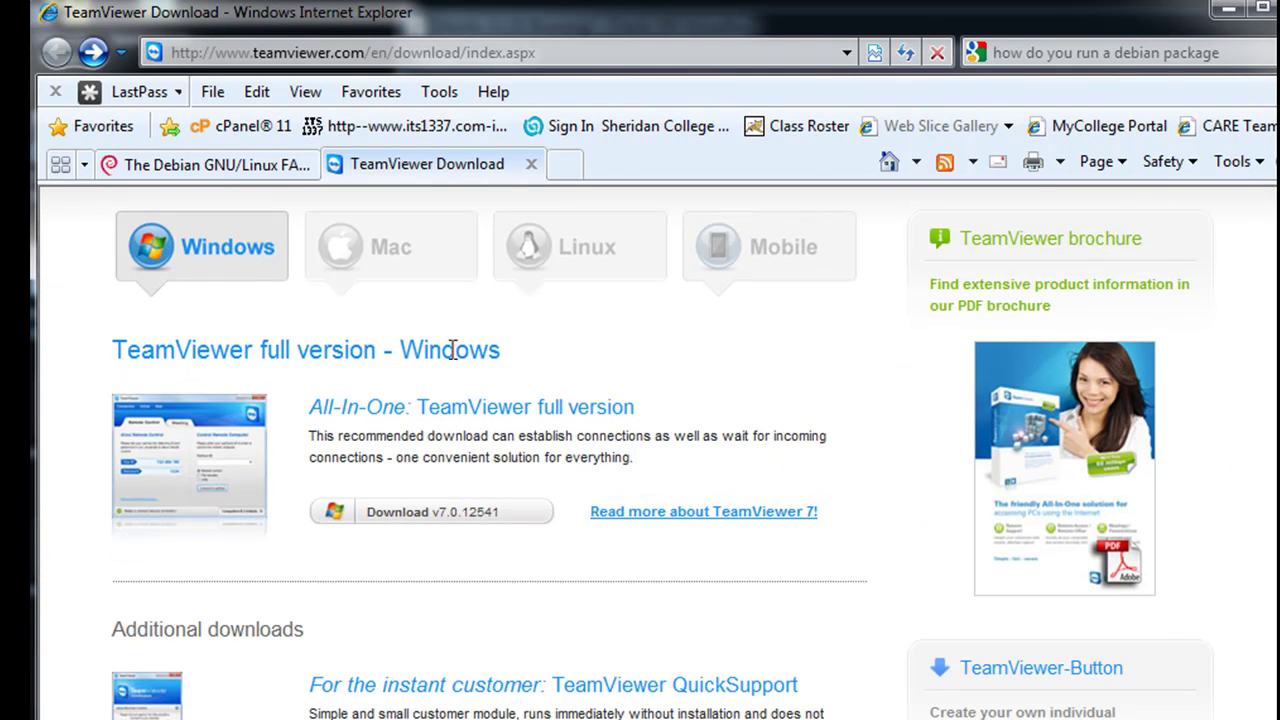
pyautogui.click(402, 518)
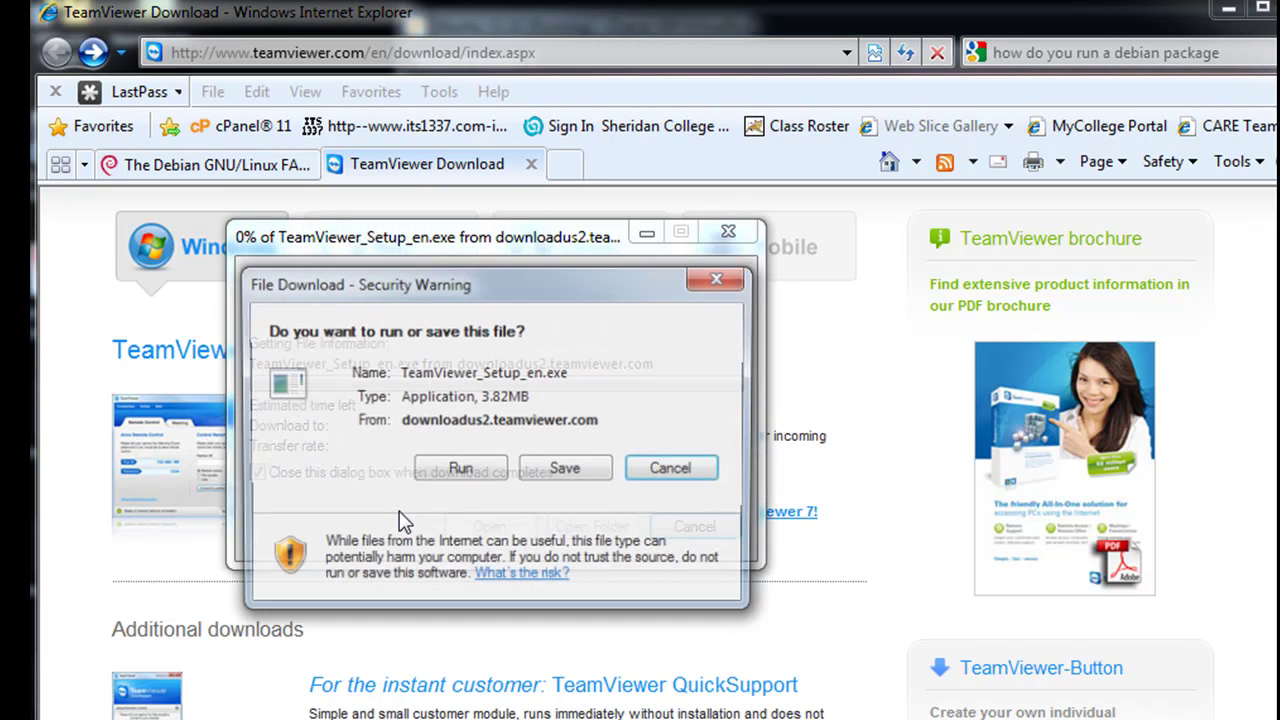
pyautogui.click(591, 478)
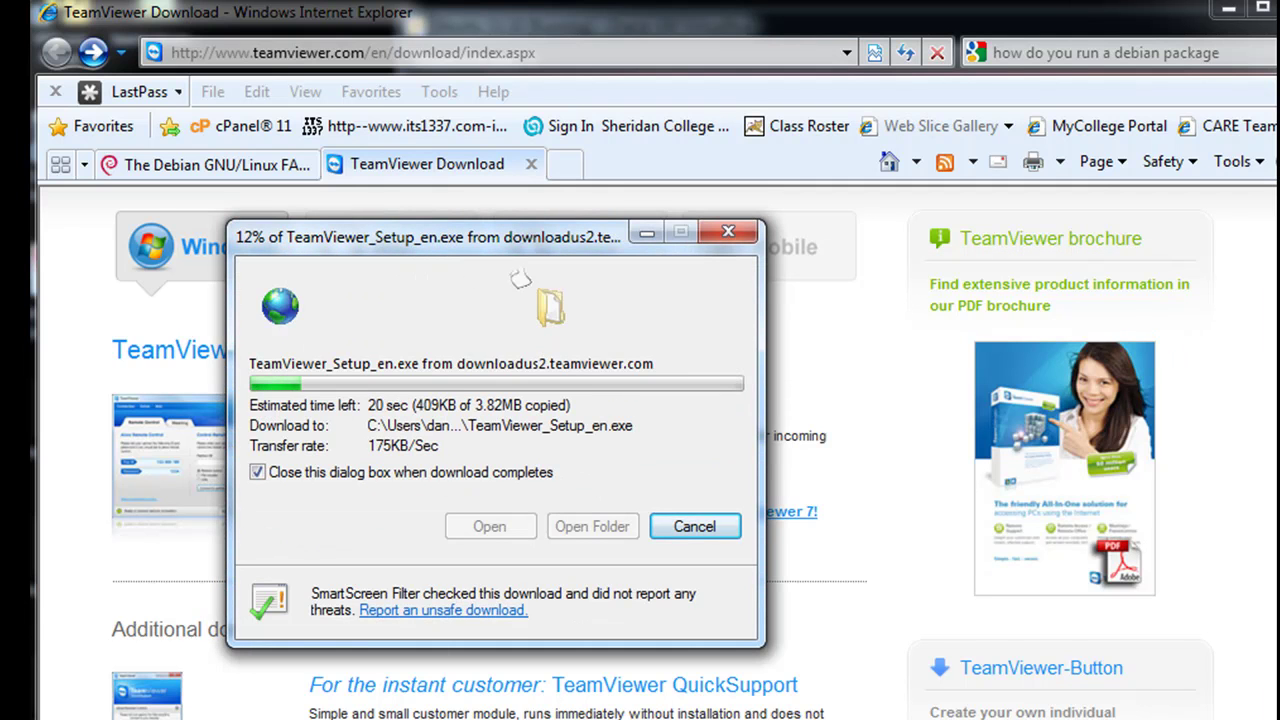
pyautogui.click(401, 537)
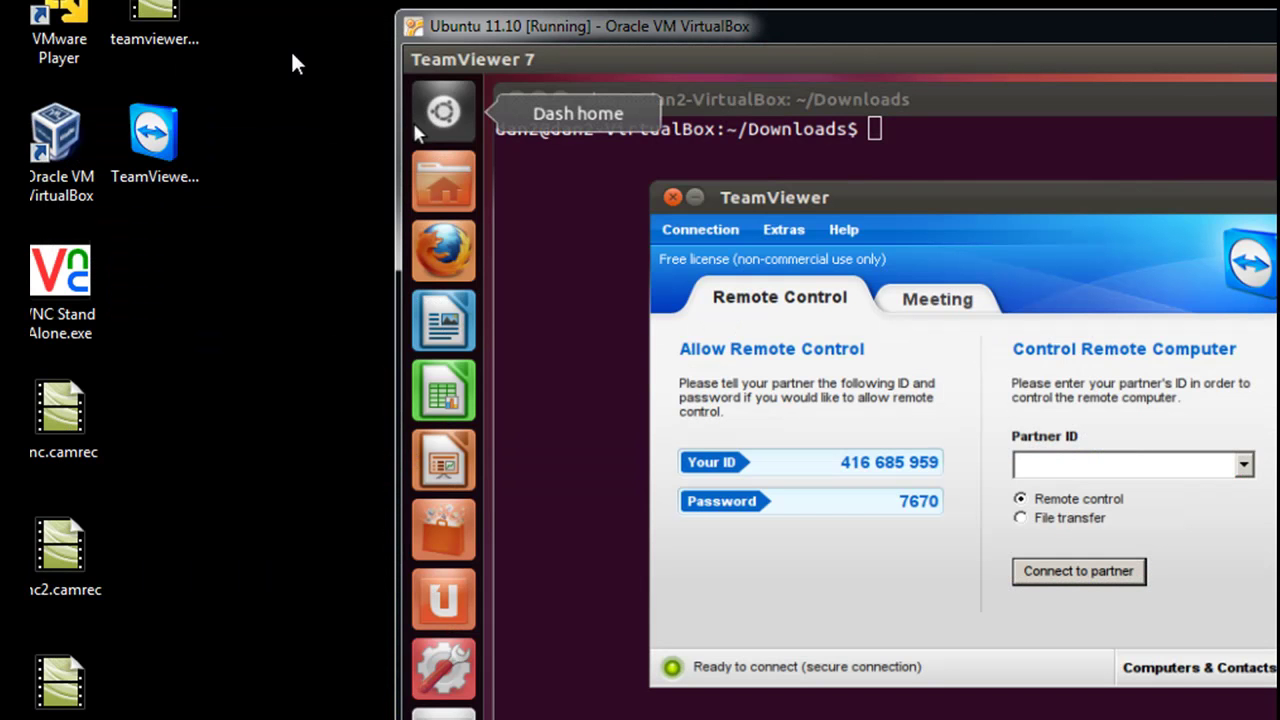
# Run TeamViewer_Setup_en.exe from the desktop and allow it in the security warning
pyautogui.click(153, 143)
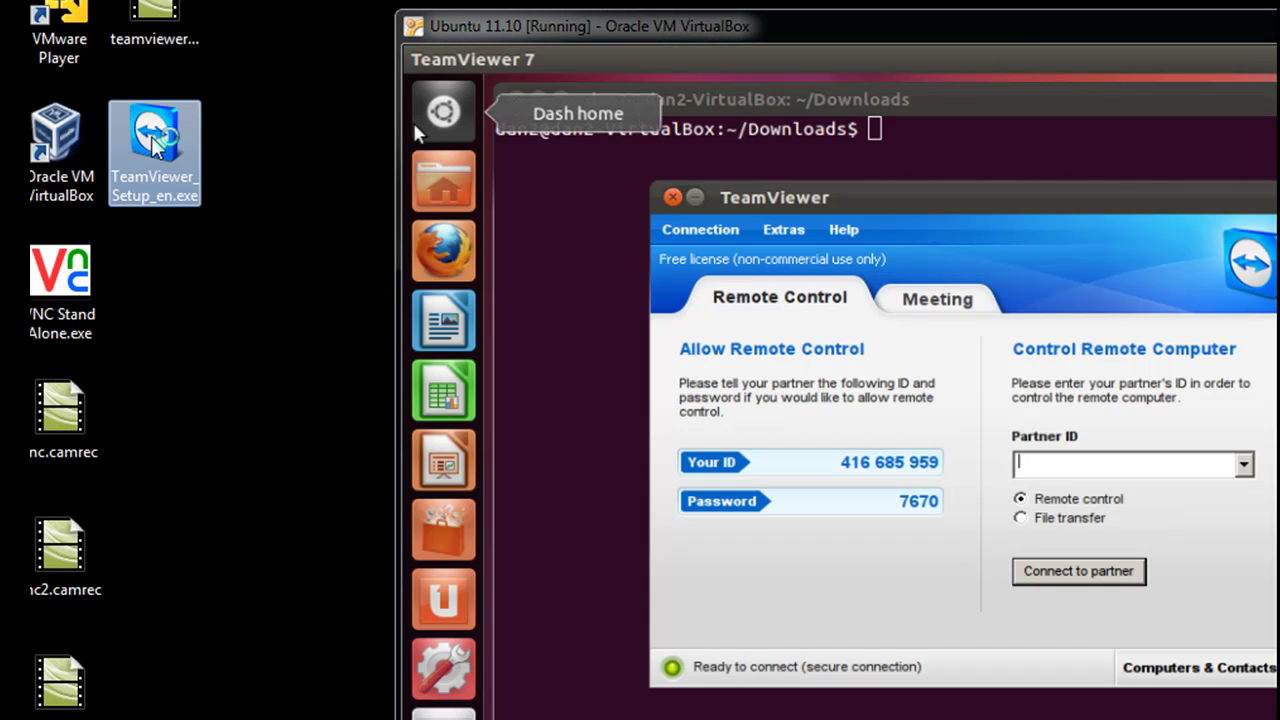
pyautogui.doubleClick(153, 143)
pyautogui.moveTo(643, 14); pyautogui.dragTo(867, 47)
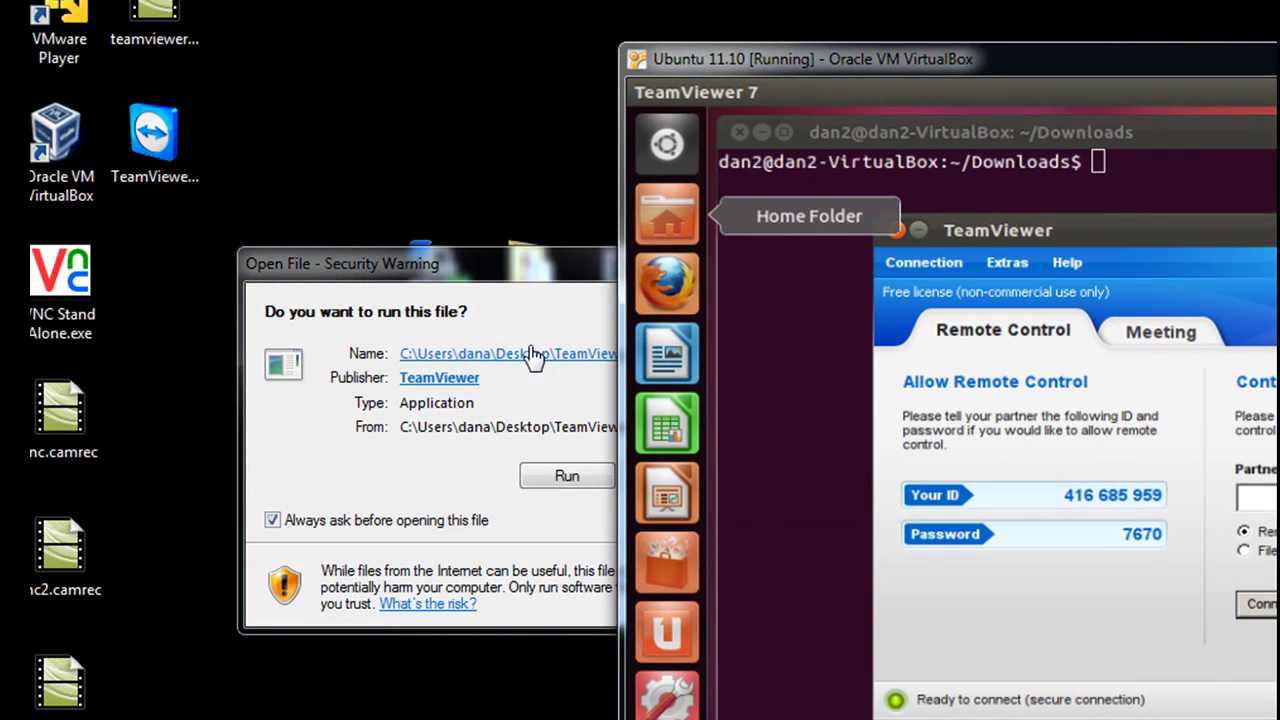
pyautogui.click(549, 280)
pyautogui.moveTo(620, 283); pyautogui.dragTo(598, 265)
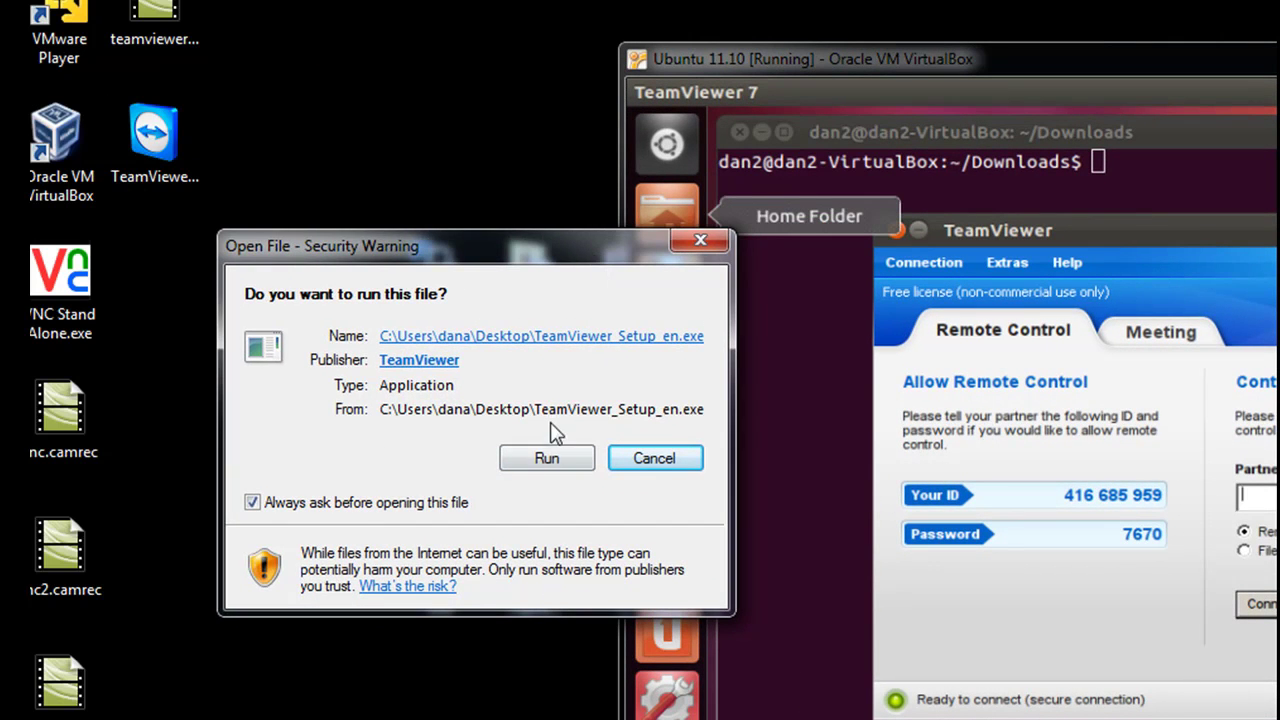
pyautogui.click(553, 460)
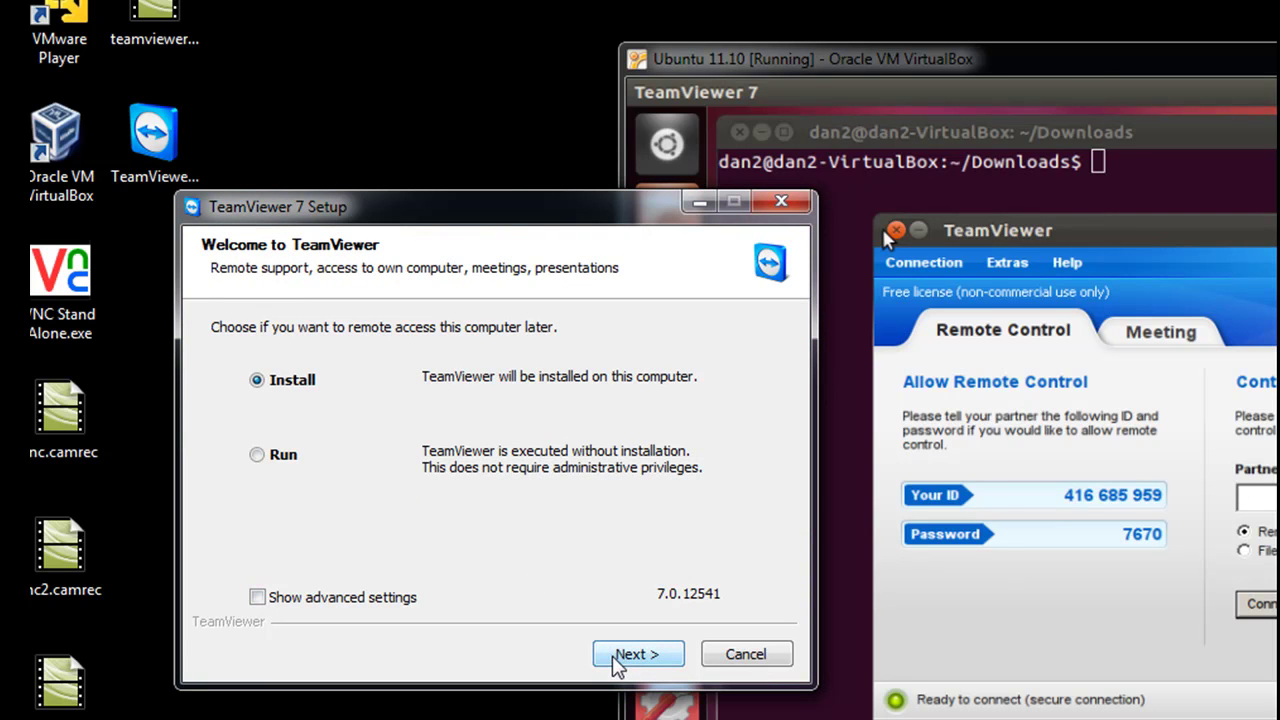
# Choose Install for personal / non-commercial use and tick both agreement boxes
pyautogui.click(637, 654)
pyautogui.click(257, 360)
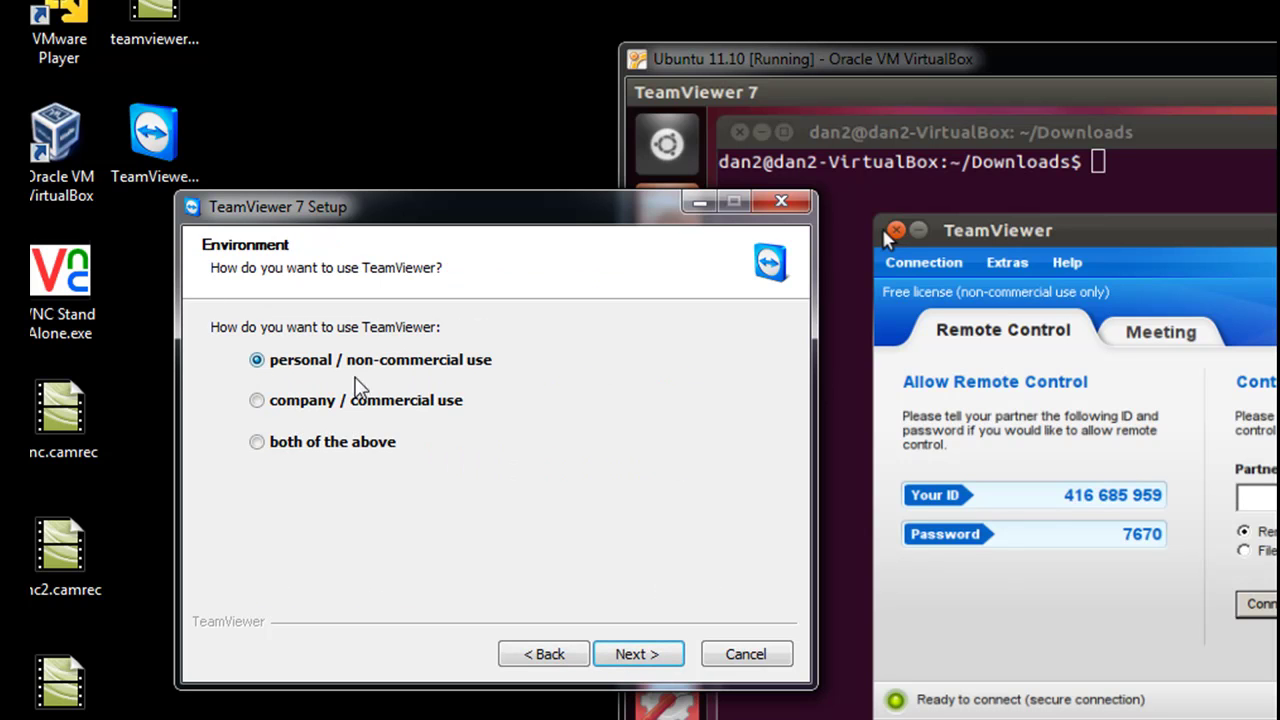
pyautogui.click(649, 655)
pyautogui.click(221, 561)
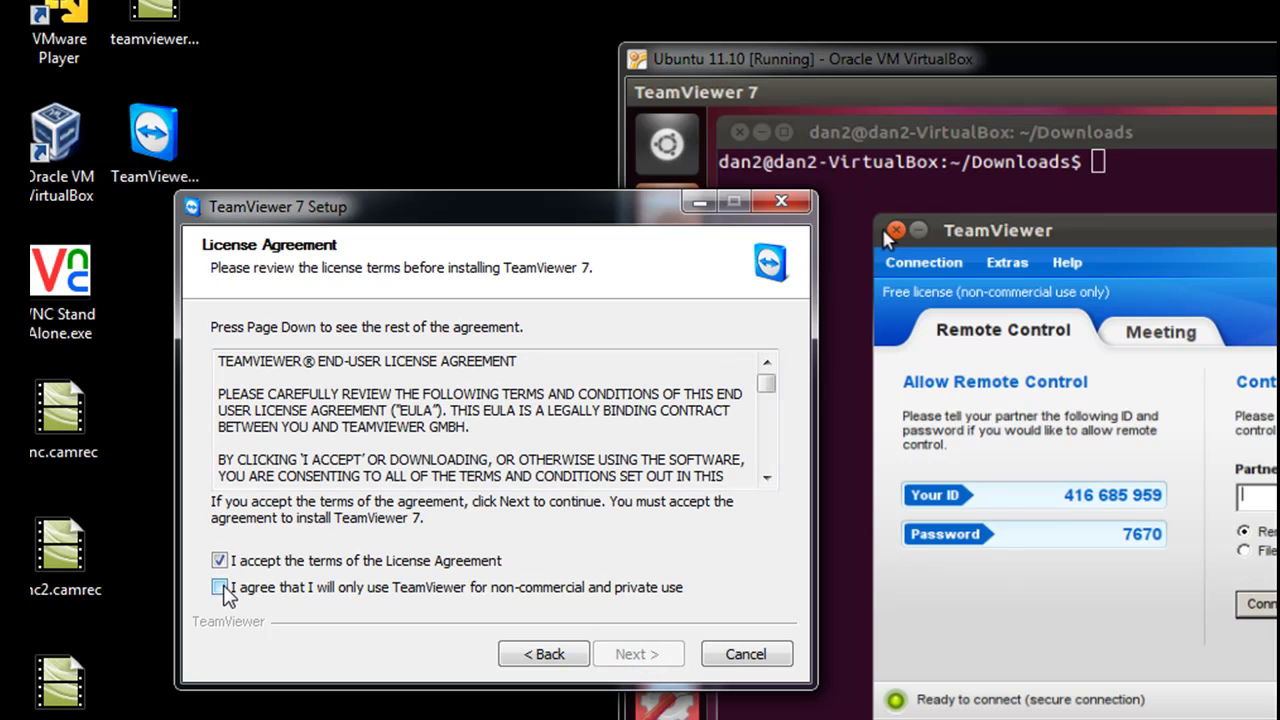
pyautogui.click(221, 588)
# Finish setup with the default installation type and launch TeamViewer 7 from its desktop shortcut
pyautogui.click(634, 654)
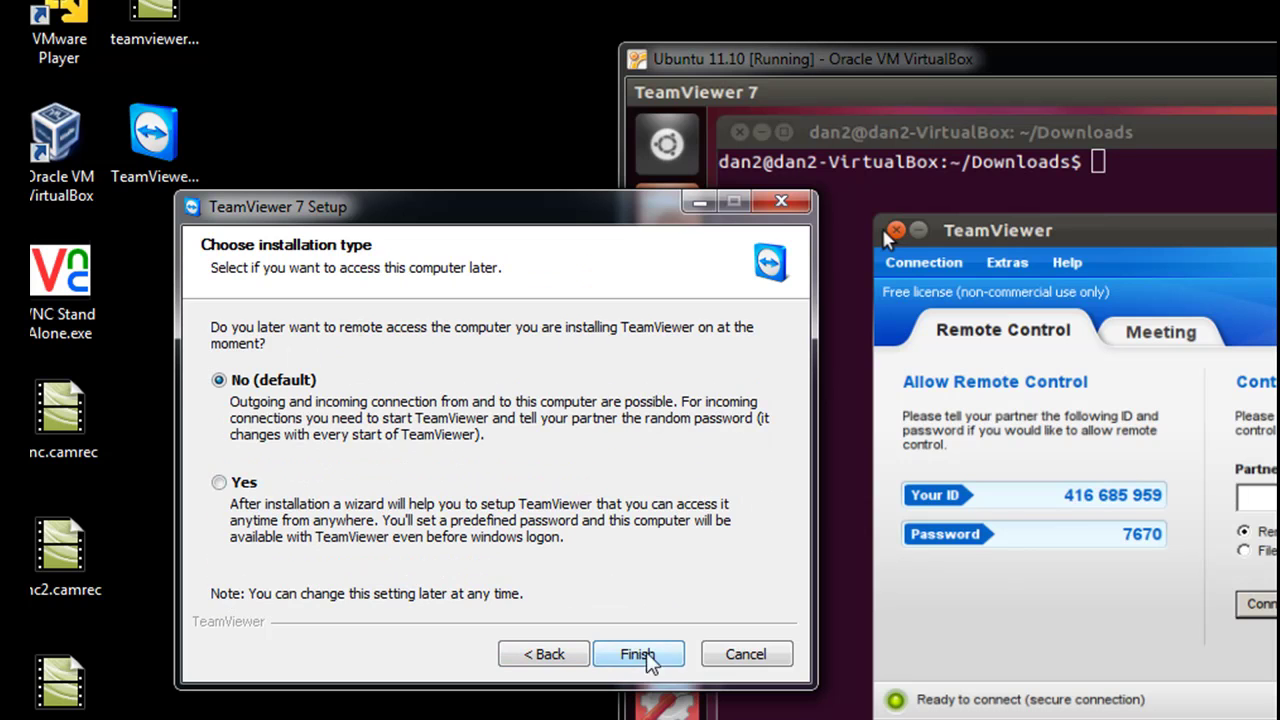
pyautogui.click(658, 662)
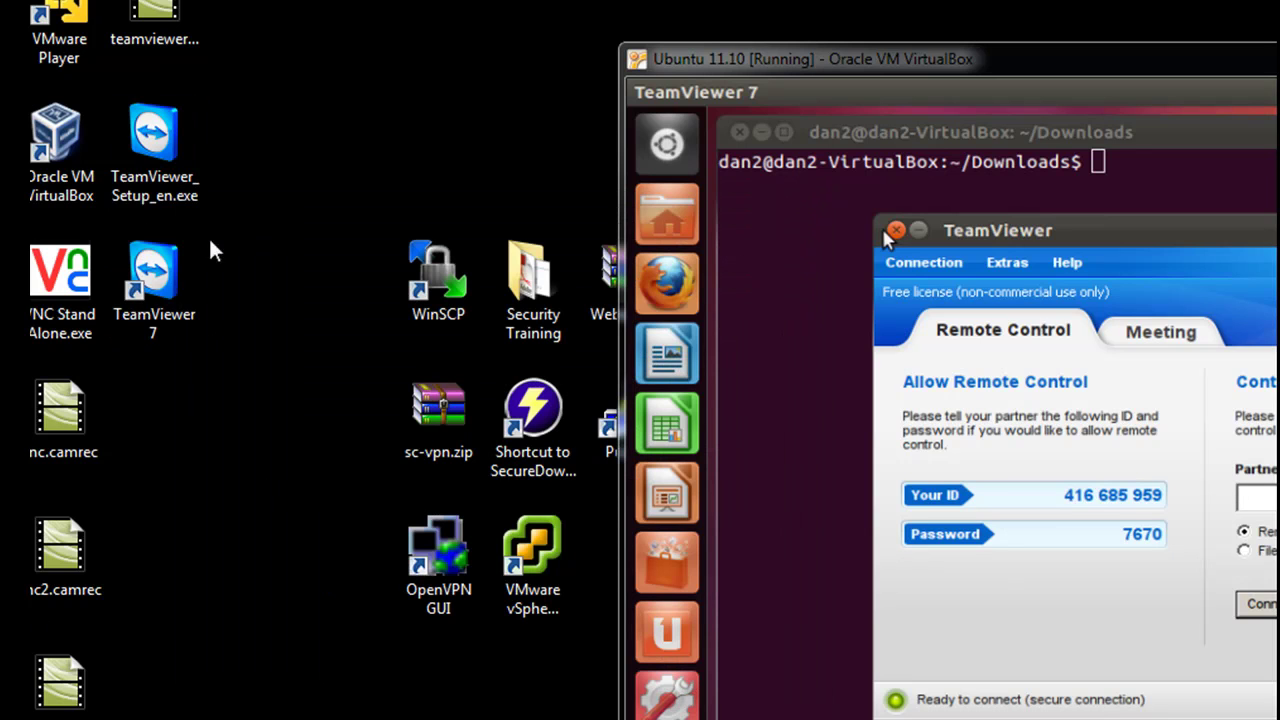
pyautogui.doubleClick(172, 283)
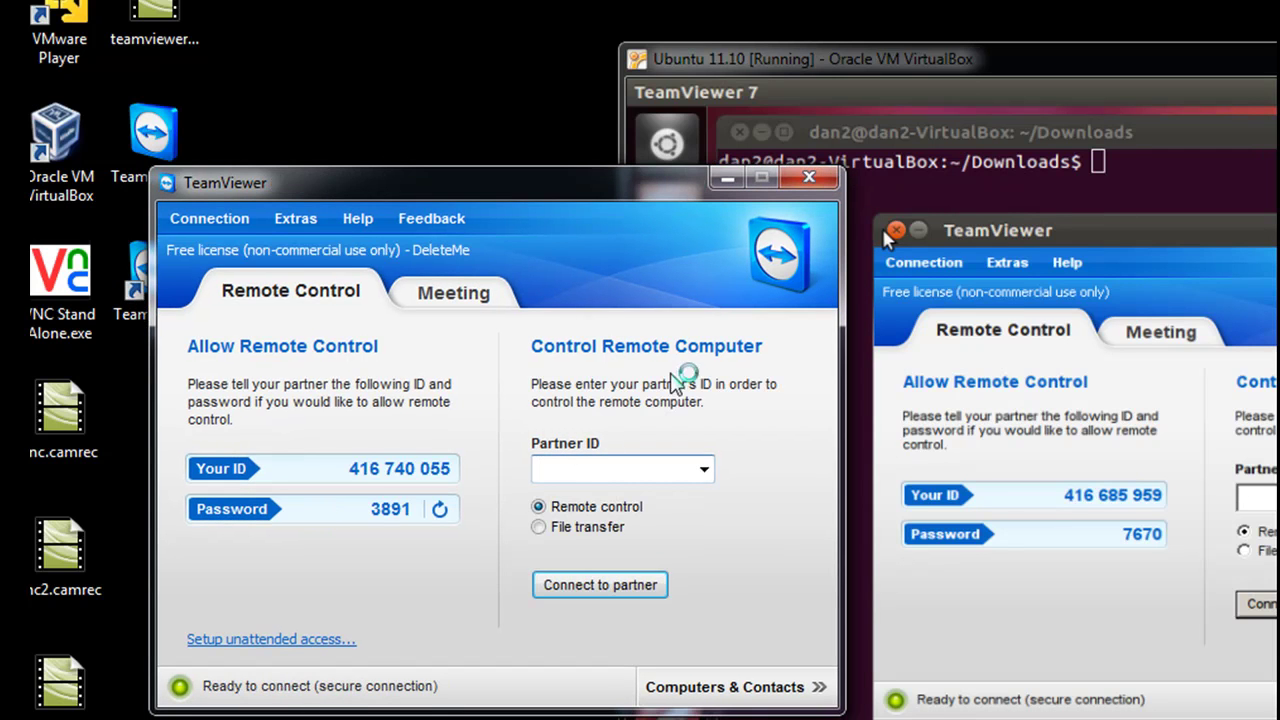
# Enter the Ubuntu guest's TeamViewer ID as Partner ID and log on with its password
pyautogui.moveTo(676, 195); pyautogui.dragTo(561, 161)
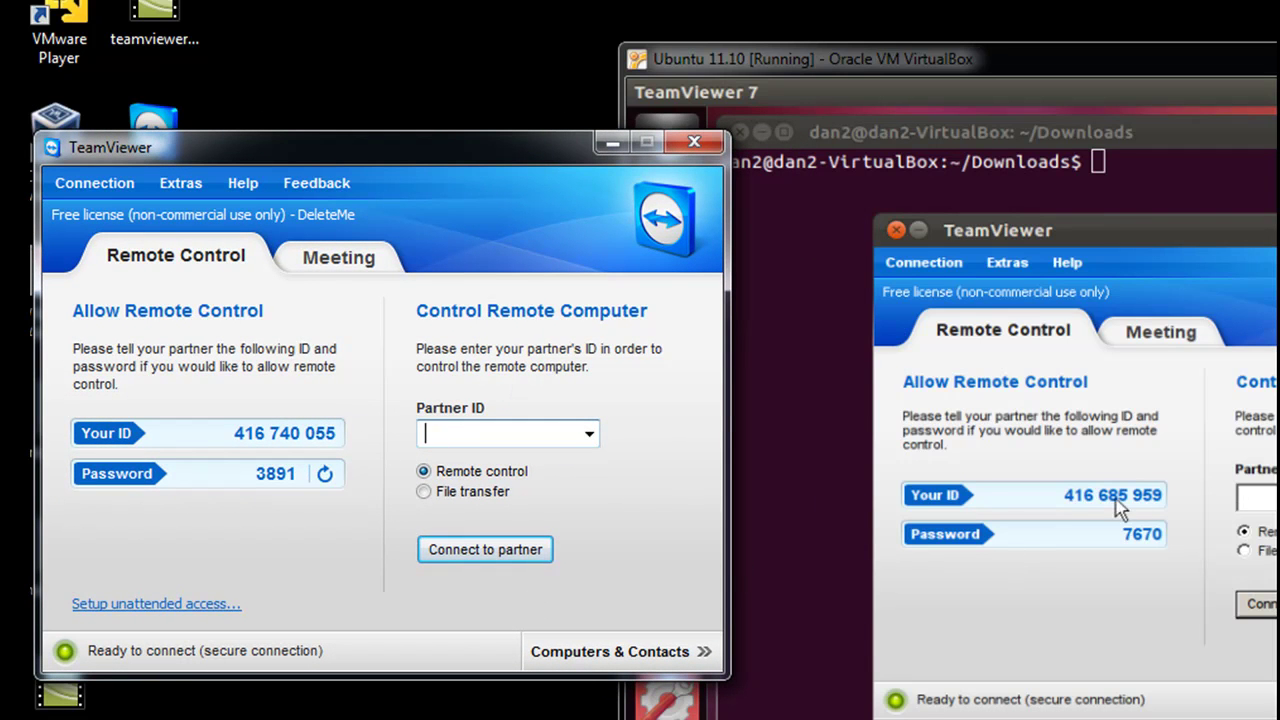
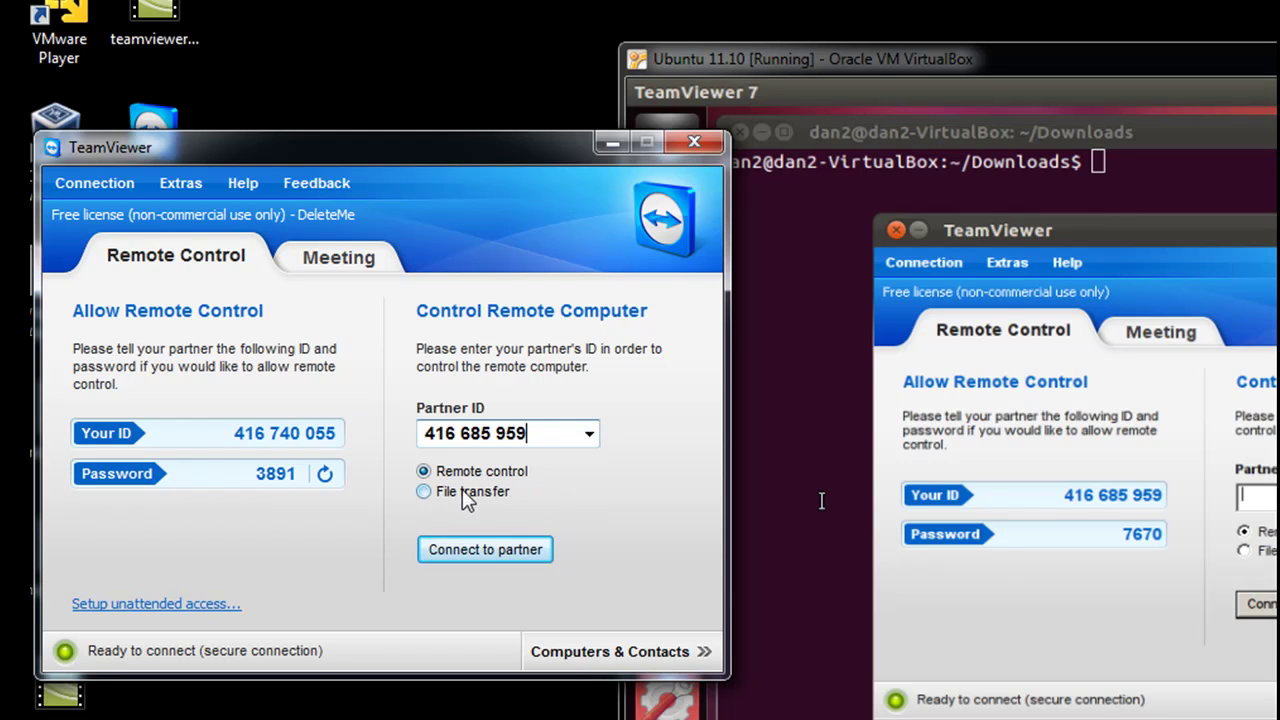
pyautogui.click(495, 551)
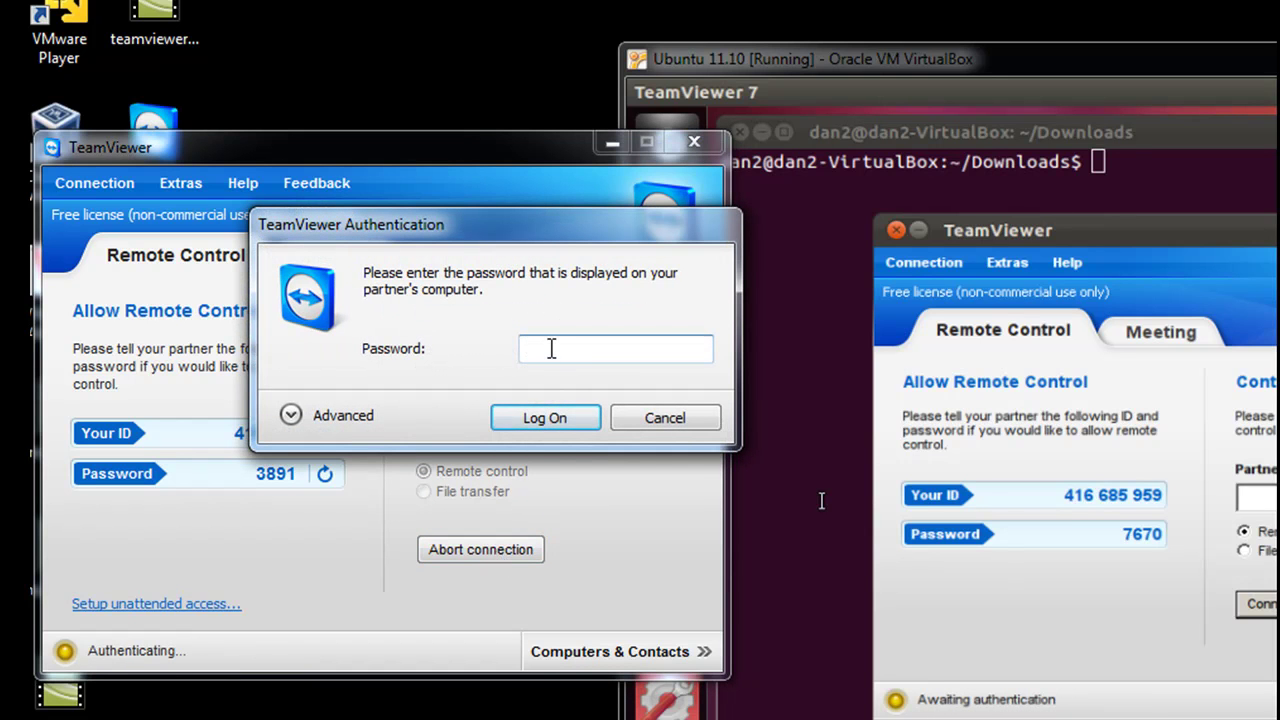
pyautogui.click(557, 423)
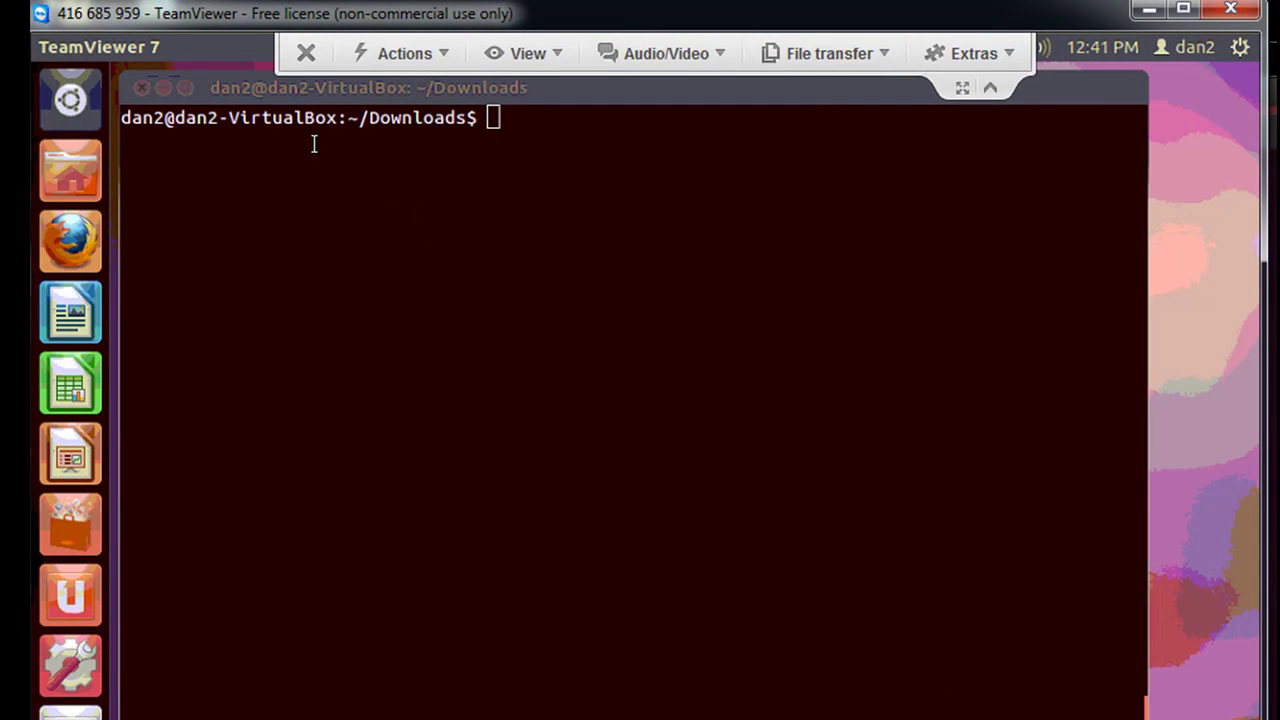
# Restore the maximized remote terminal to a smaller window and reposition it on screen
pyautogui.doubleClick(285, 86)
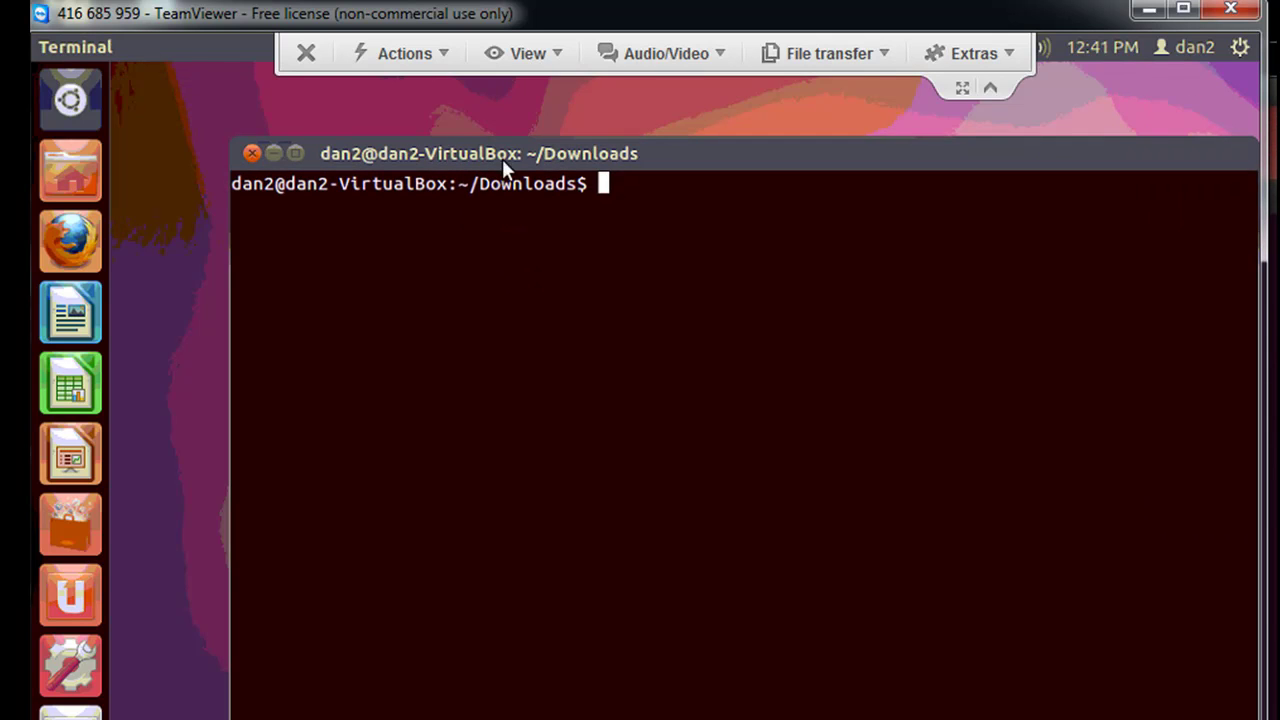
pyautogui.moveTo(503, 162); pyautogui.dragTo(400, 136)
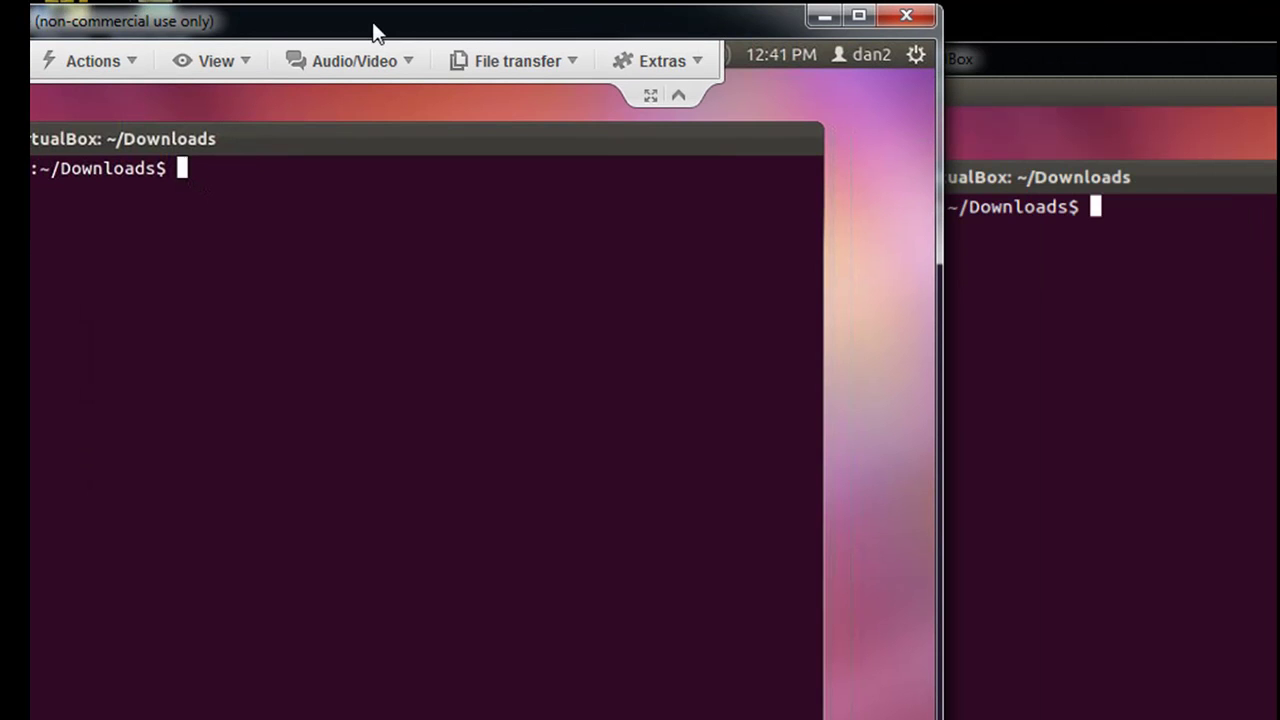
pyautogui.moveTo(272, 140); pyautogui.dragTo(462, 172)
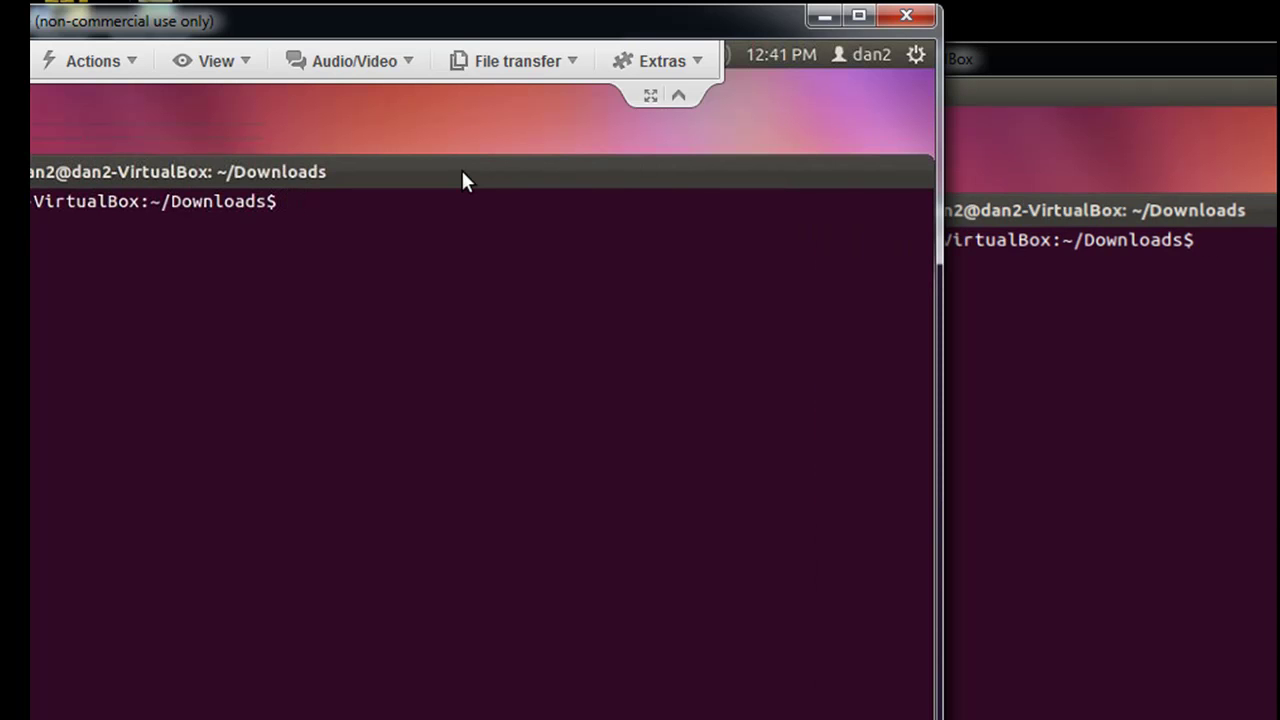
# Run ls in the remote terminal and bring the whole session window into view
pyautogui.write('ls')
pyautogui.press('Return')
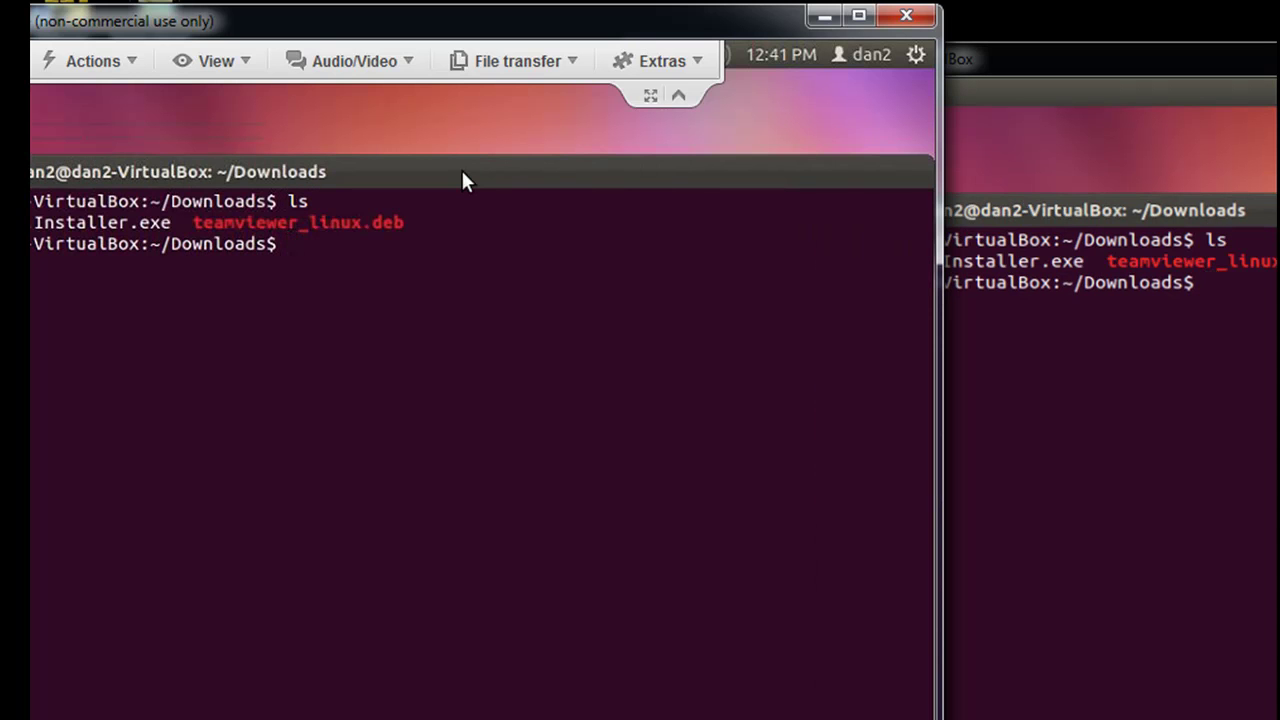
pyautogui.moveTo(368, 35); pyautogui.dragTo(671, 23)
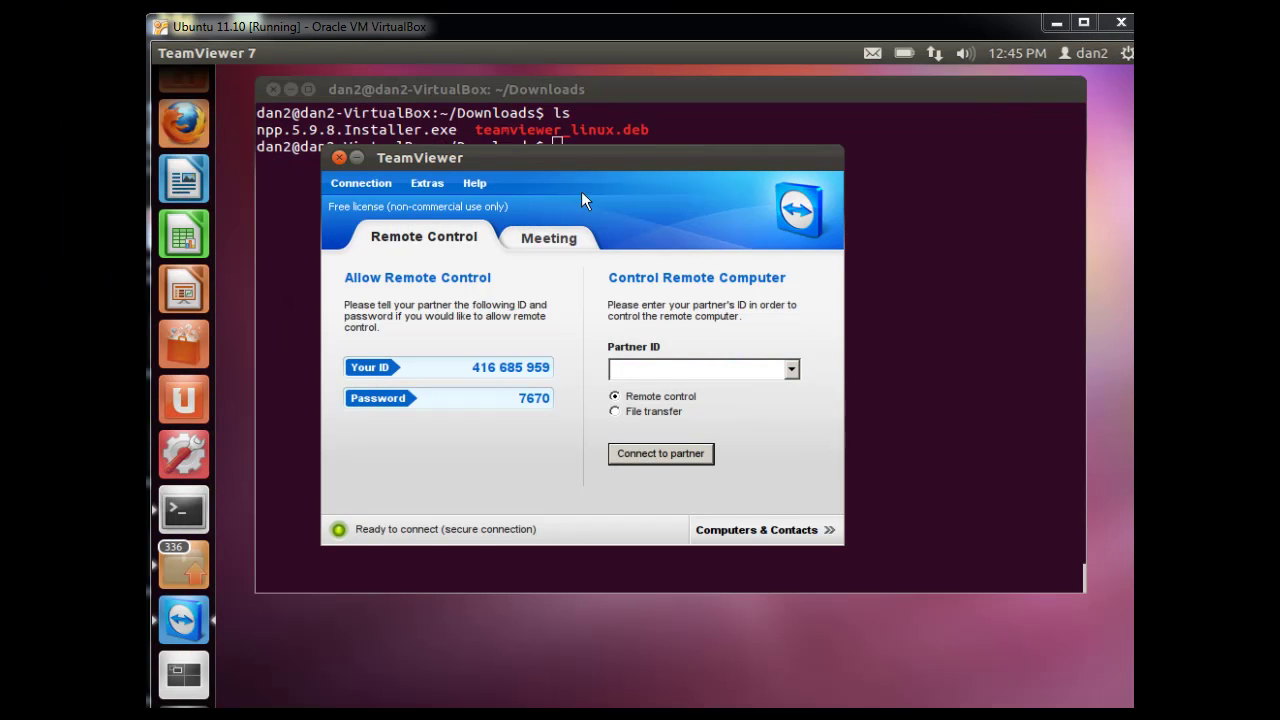
# Quit TeamViewer on the Ubuntu guest and close the Firefox page it opened on exit
pyautogui.moveTo(634, 158); pyautogui.dragTo(620, 162)
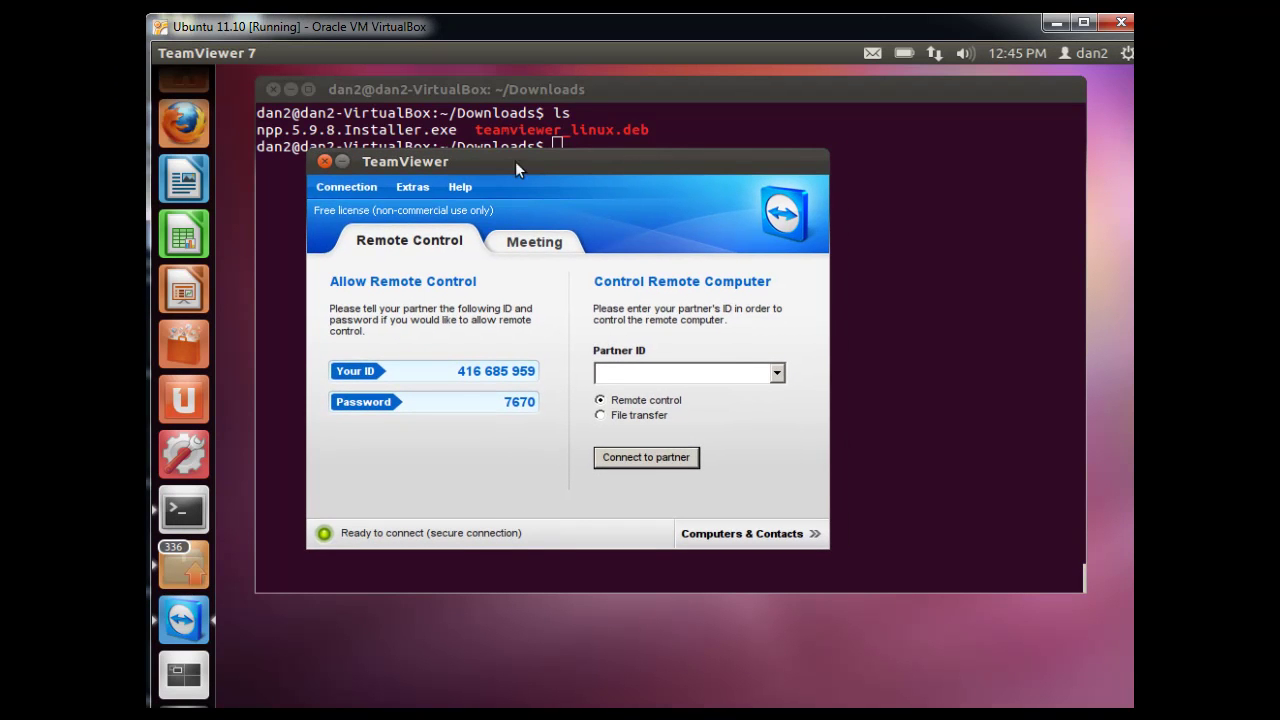
pyautogui.click(361, 183)
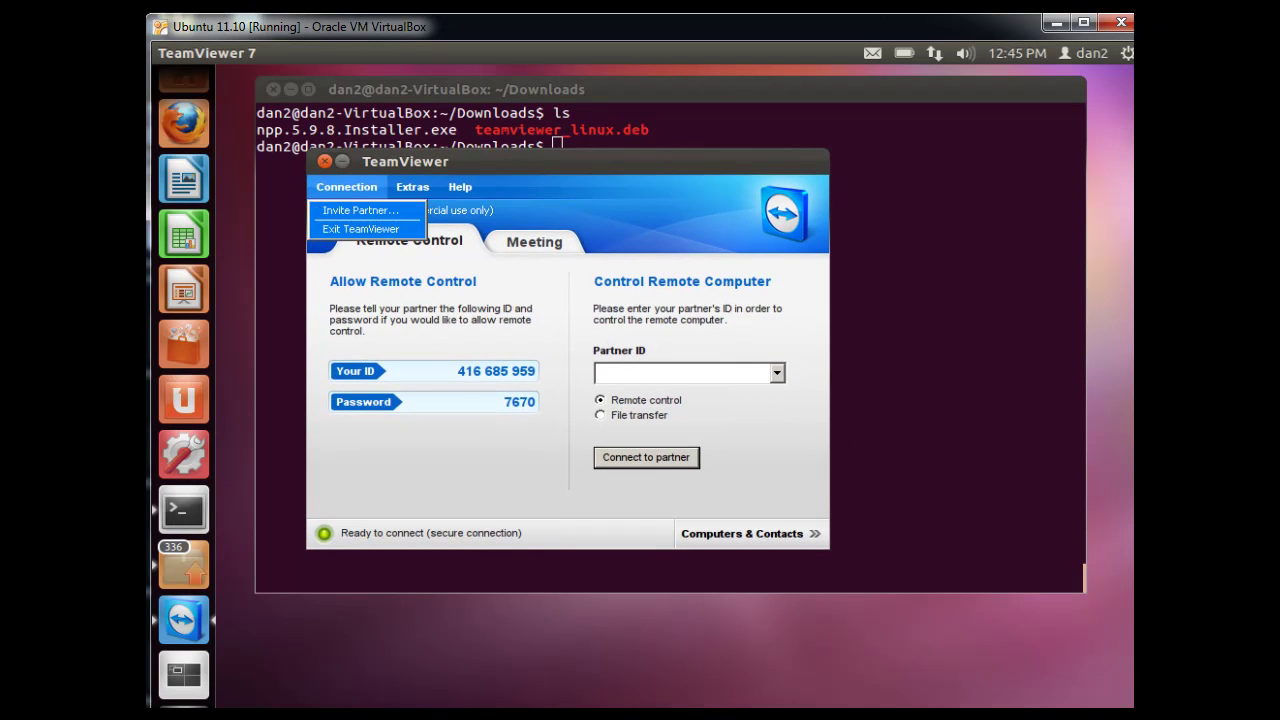
pyautogui.click(360, 229)
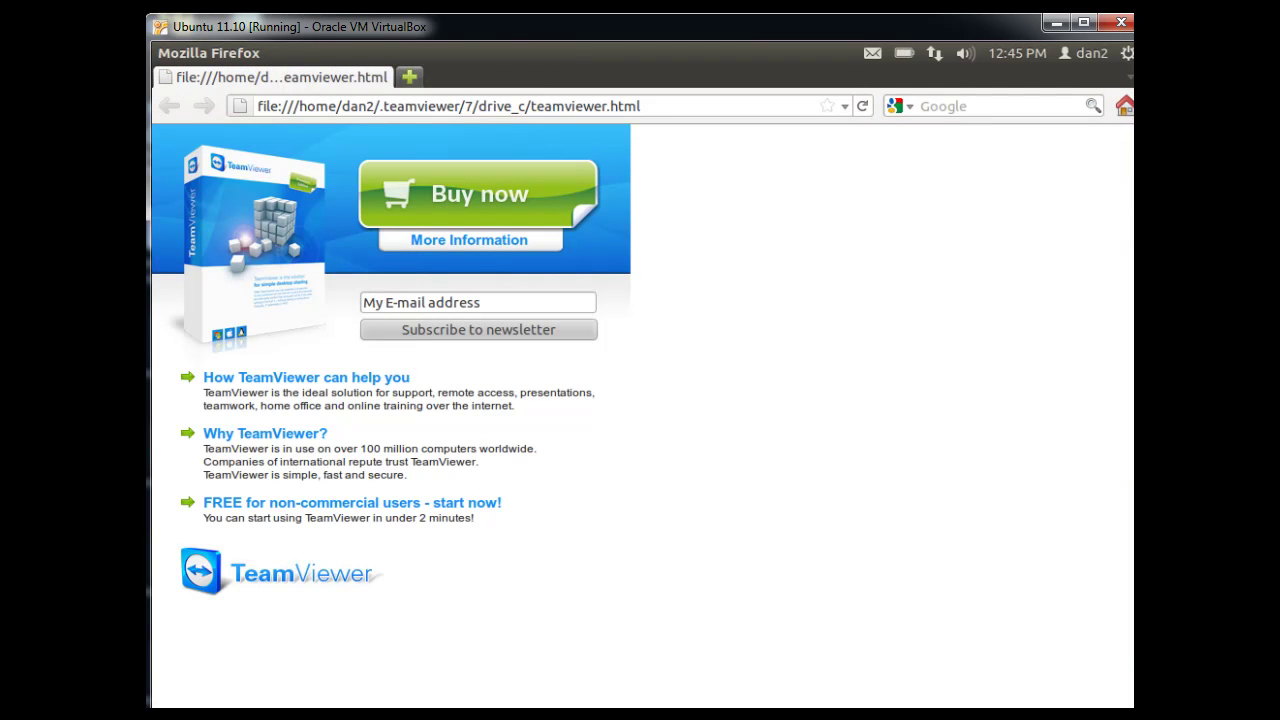
pyautogui.click(165, 53)
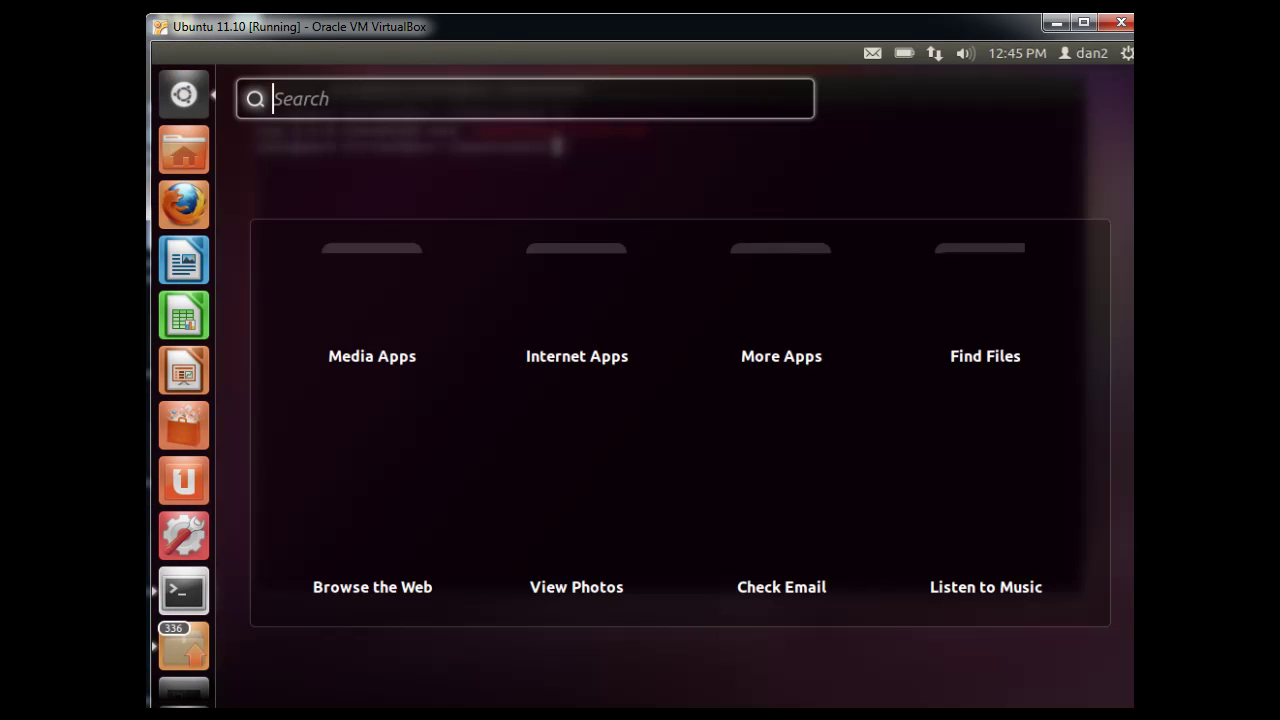
# Relaunch TeamViewer 7 on the guest from the Ubuntu application search using 'tea'
pyautogui.click(200, 98)
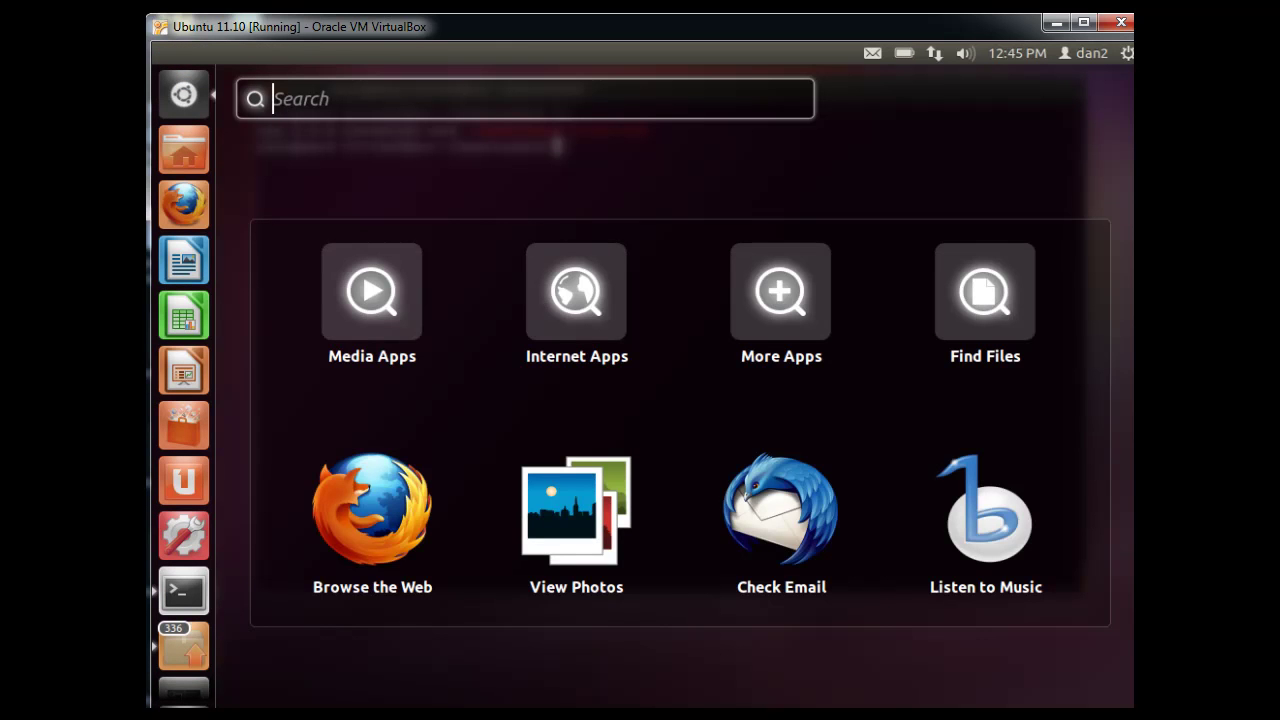
pyautogui.write('tea')
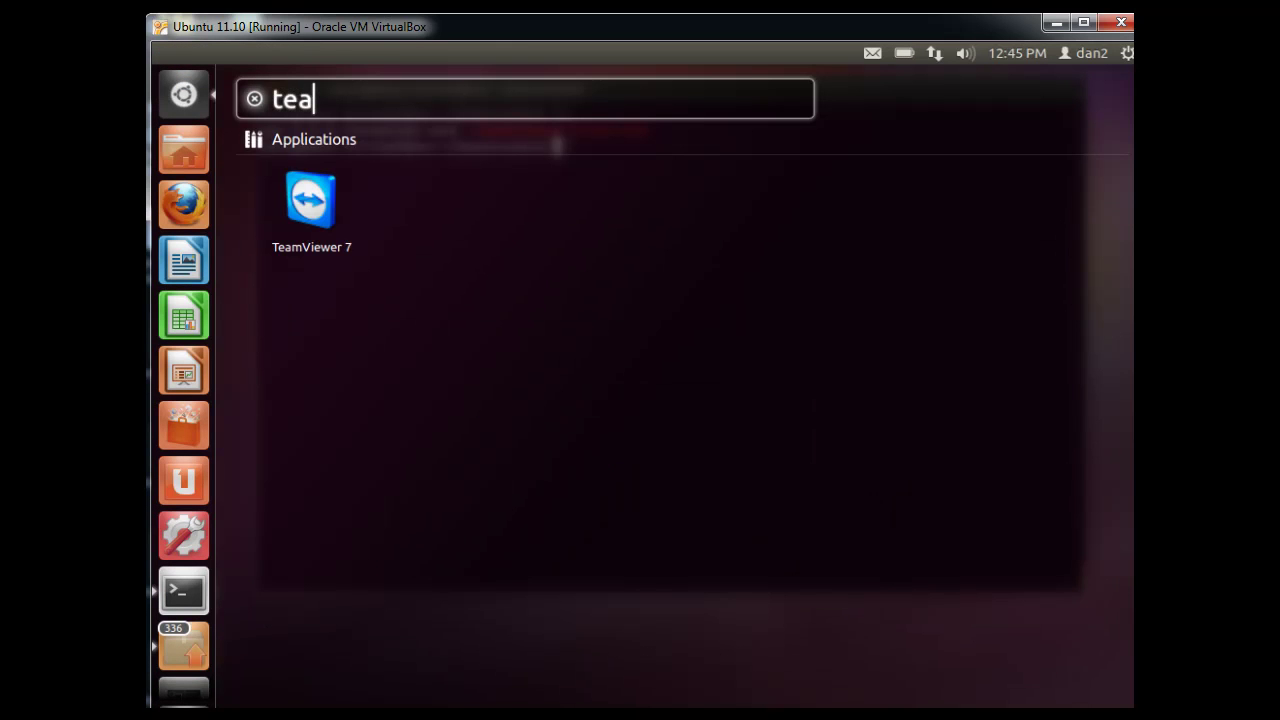
pyautogui.click(310, 200)
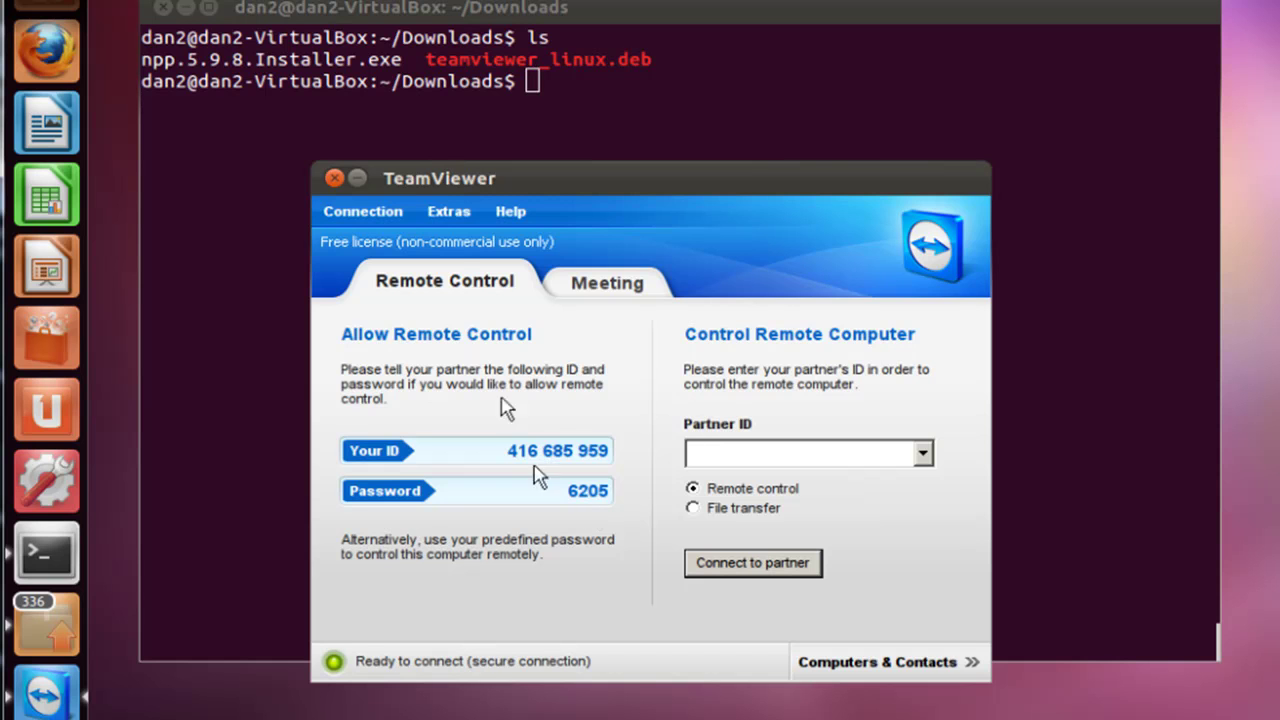
# In Extras > Options > Security, set the random password strength to Secure (8 characters) and confirm
pyautogui.click(452, 213)
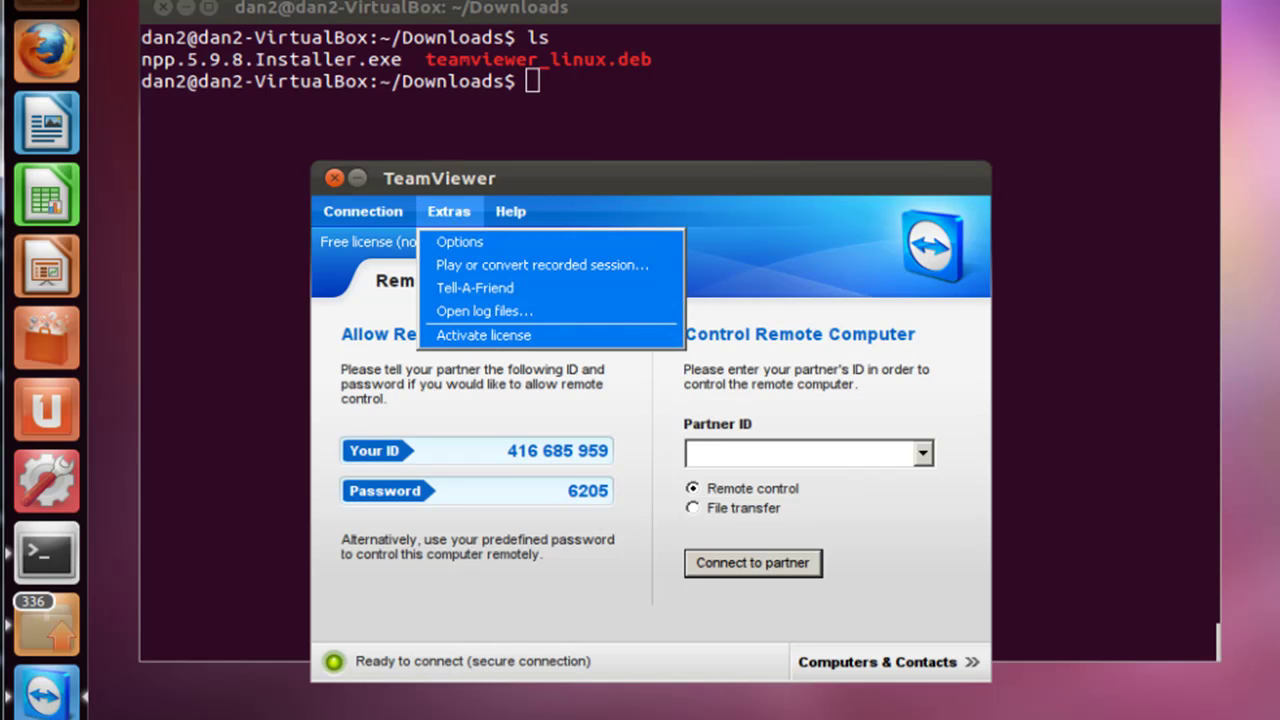
pyautogui.click(460, 242)
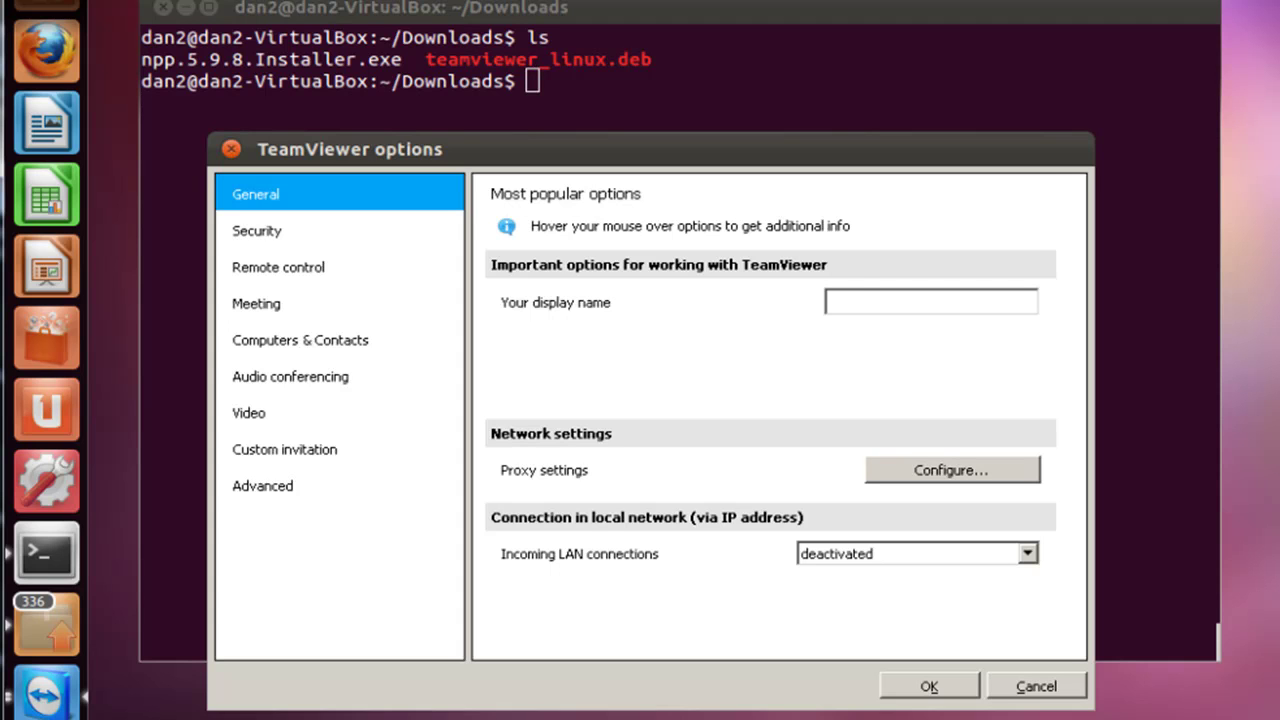
pyautogui.click(257, 230)
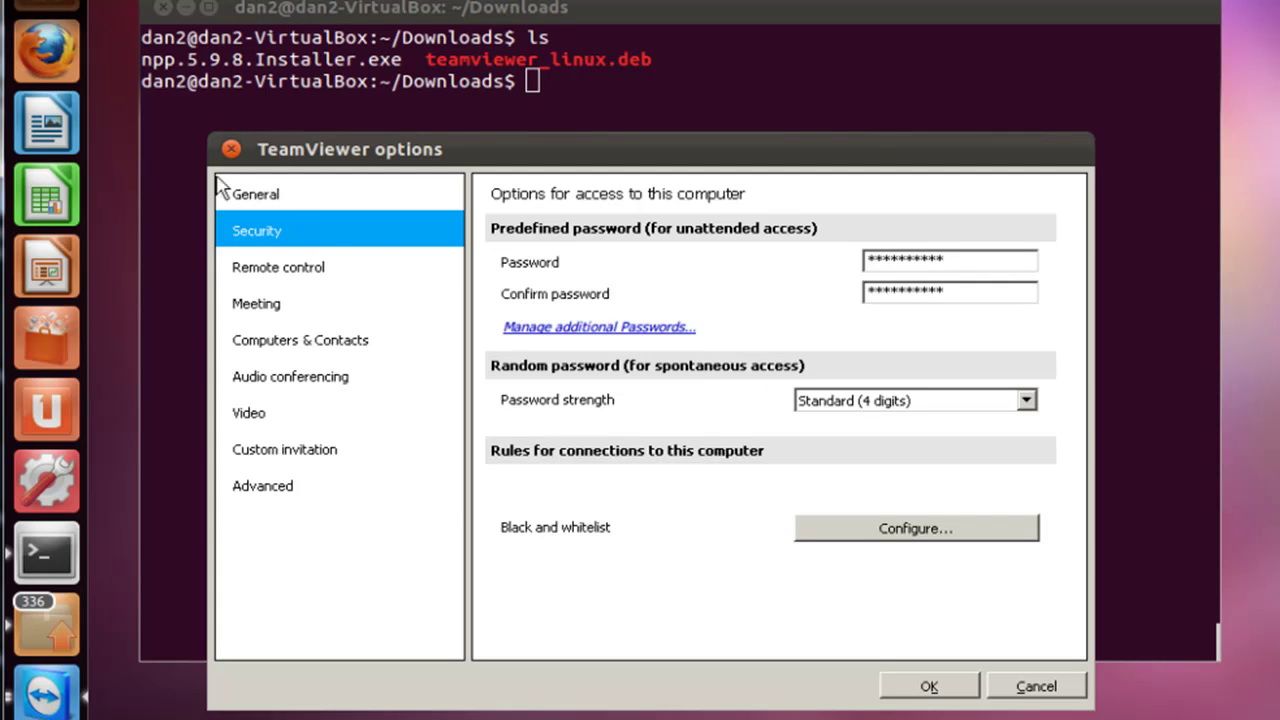
pyautogui.click(940, 408)
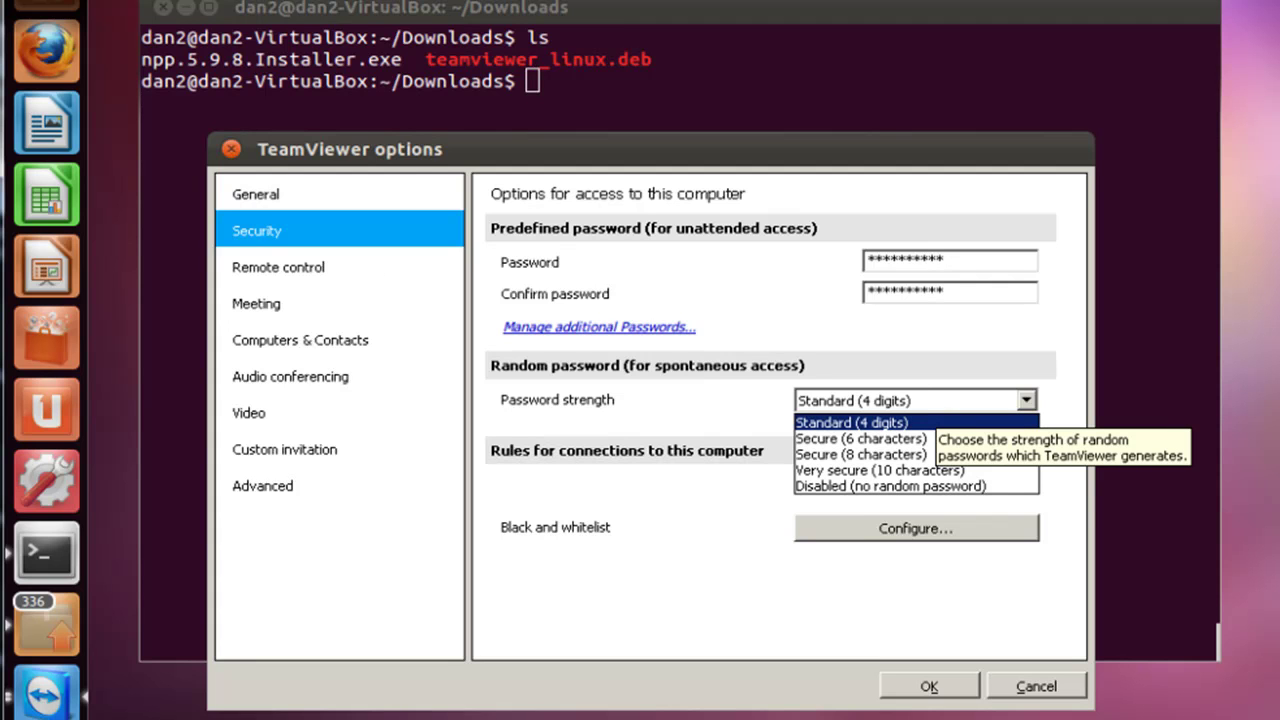
pyautogui.click(930, 446)
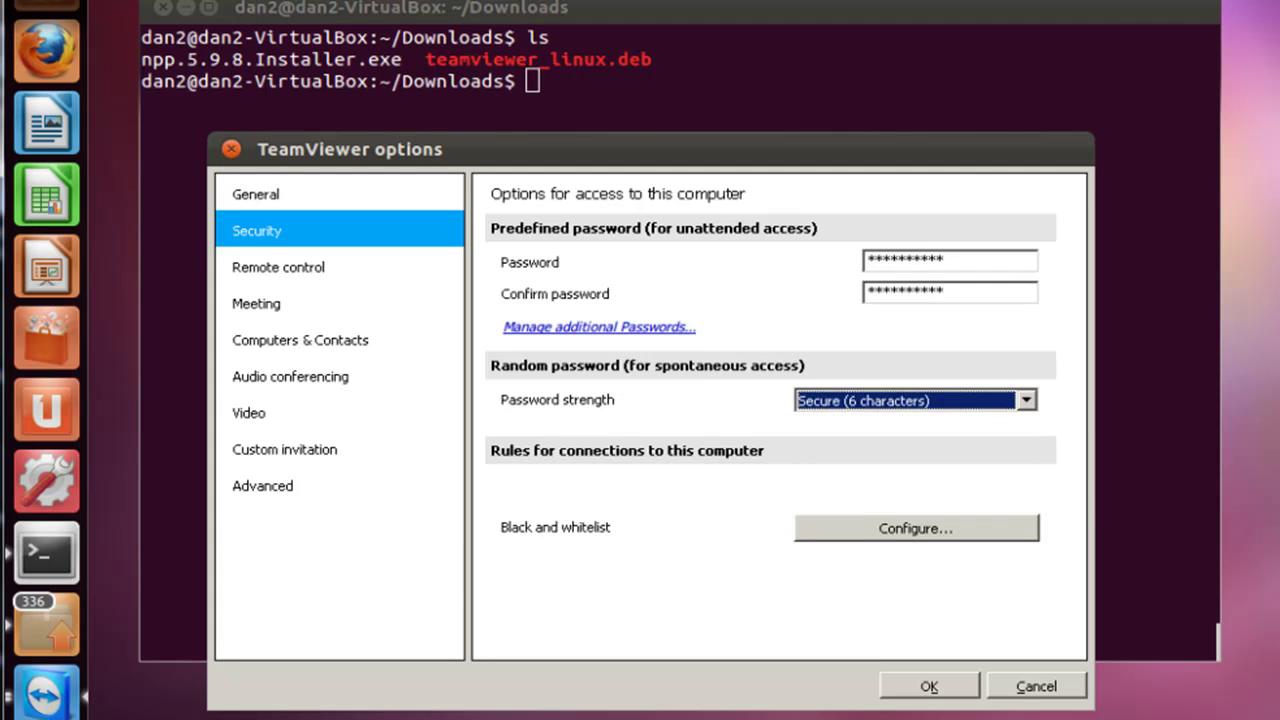
pyautogui.click(940, 408)
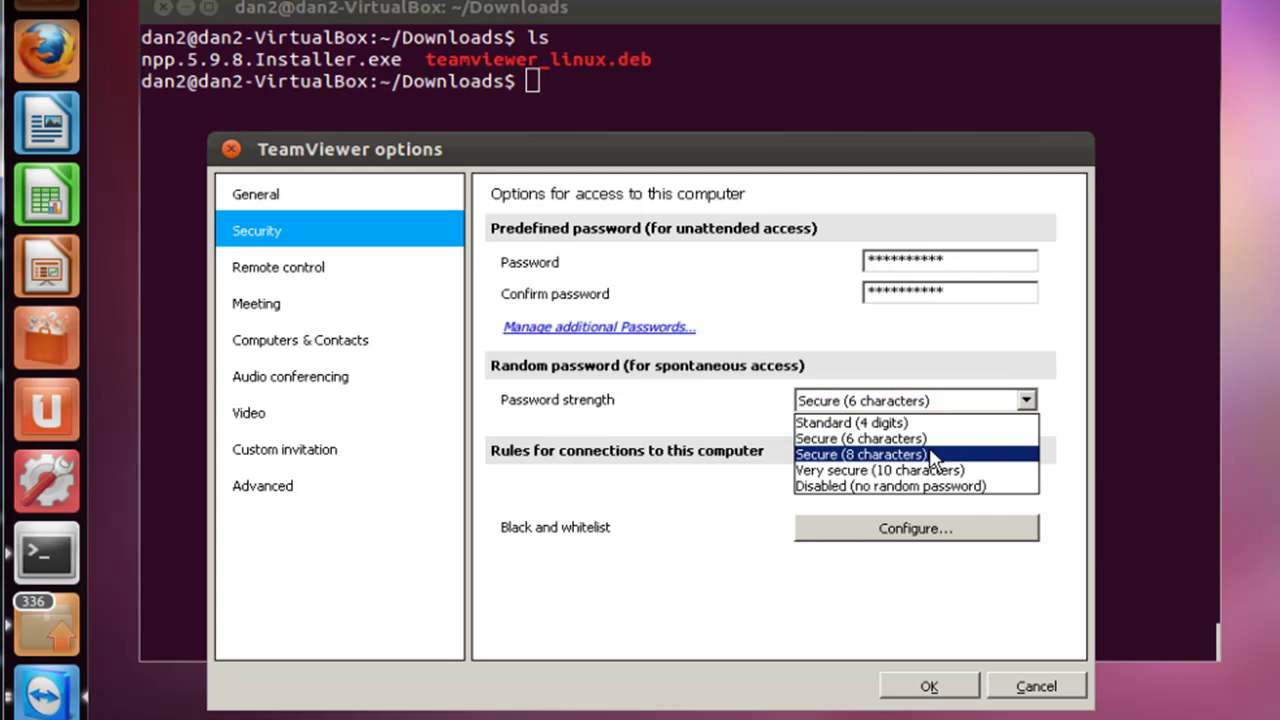
pyautogui.click(930, 455)
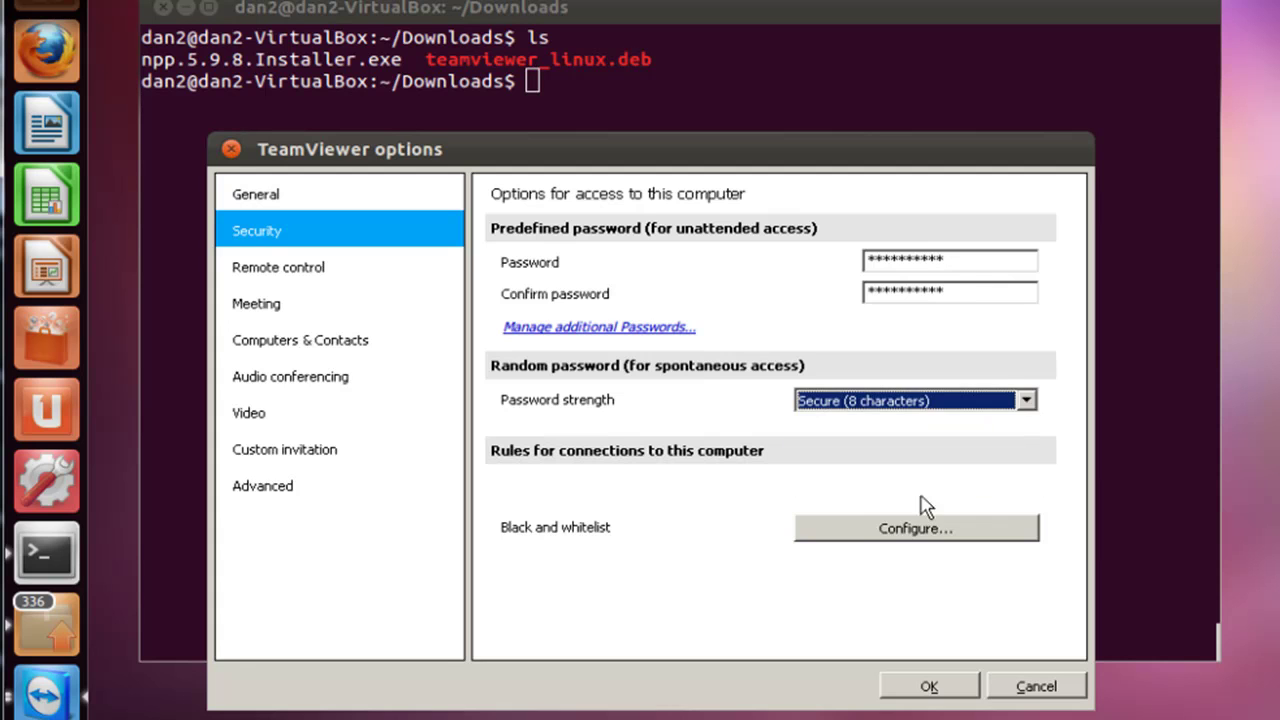
pyautogui.click(930, 687)
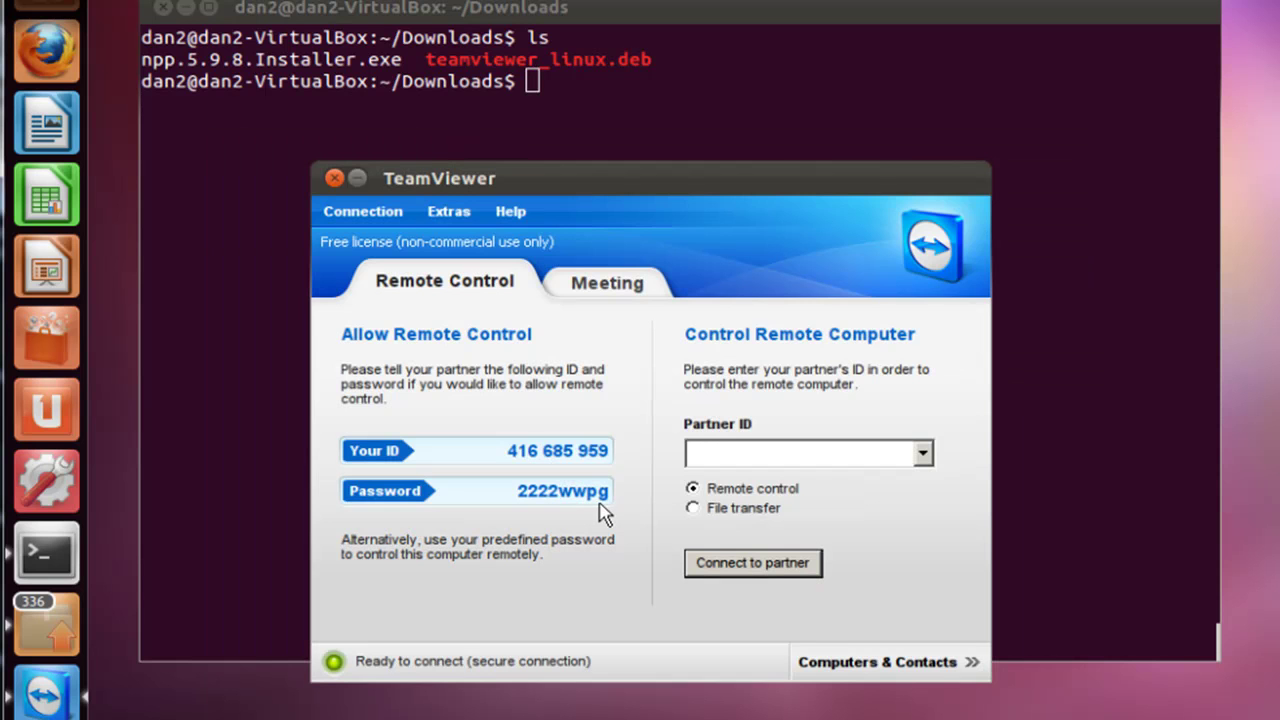
pyautogui.click(446, 212)
pyautogui.click(466, 248)
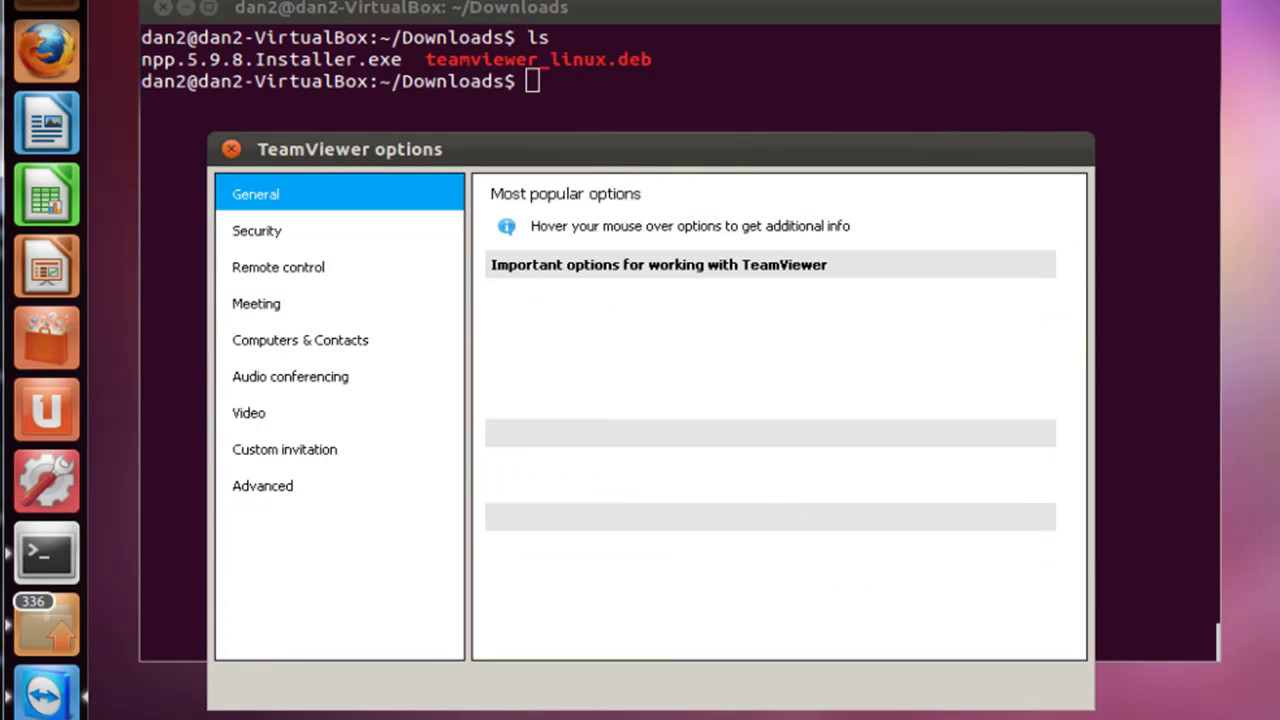
pyautogui.click(294, 232)
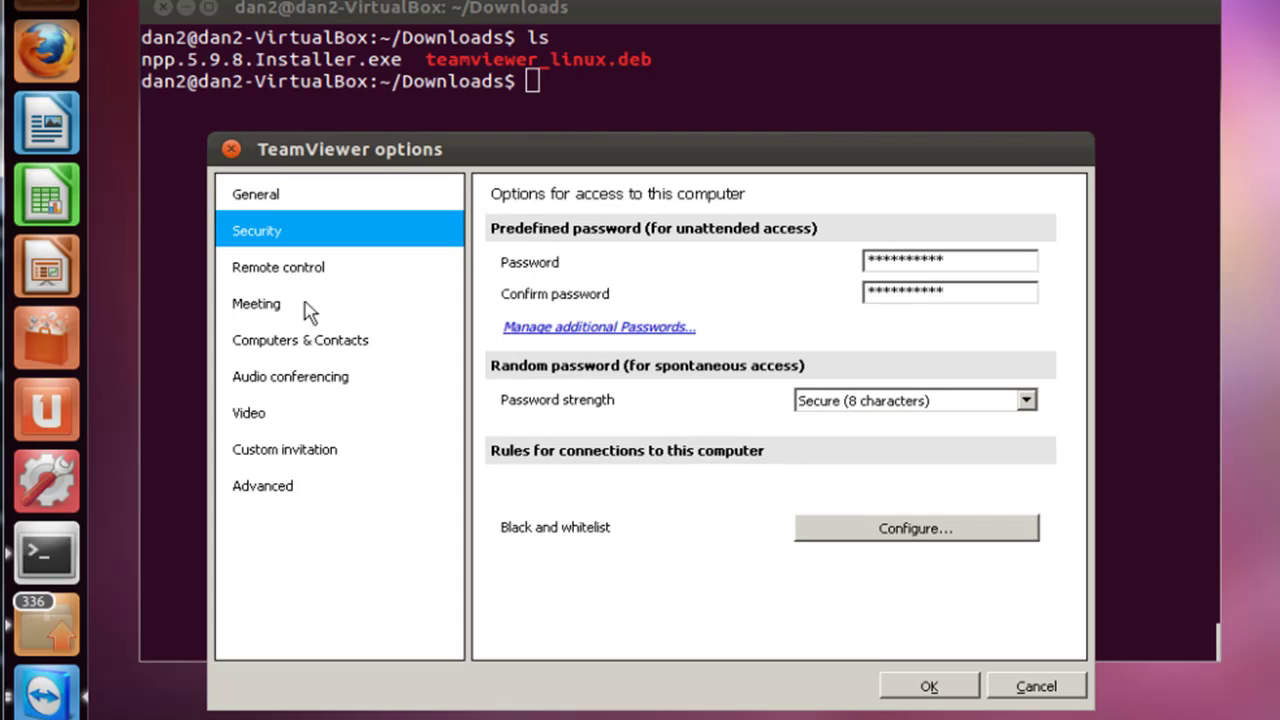
pyautogui.click(299, 272)
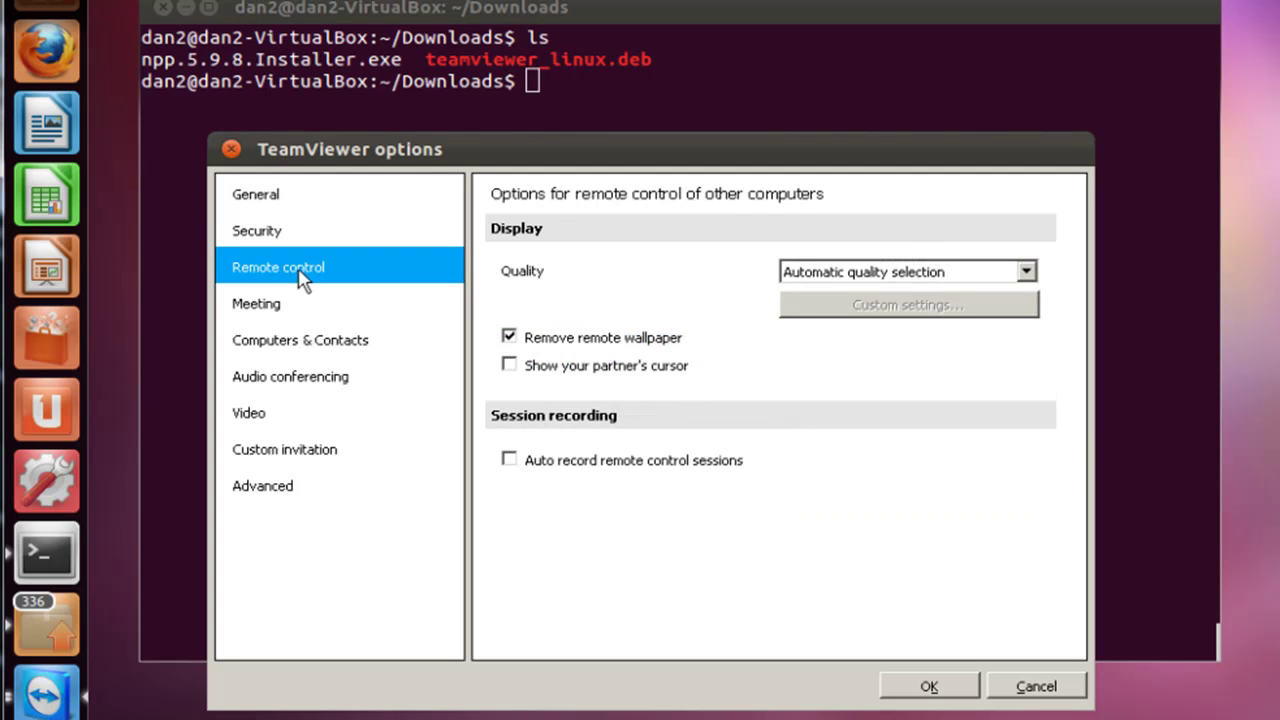
pyautogui.click(283, 312)
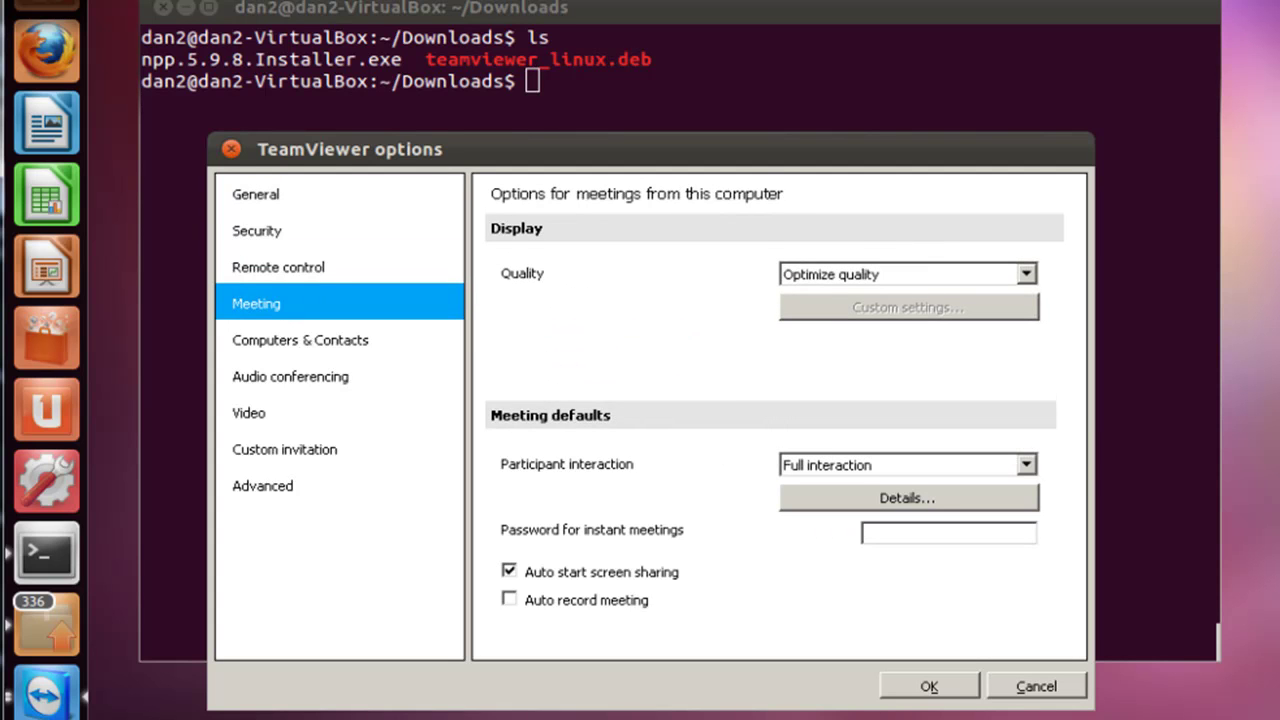
pyautogui.click(289, 342)
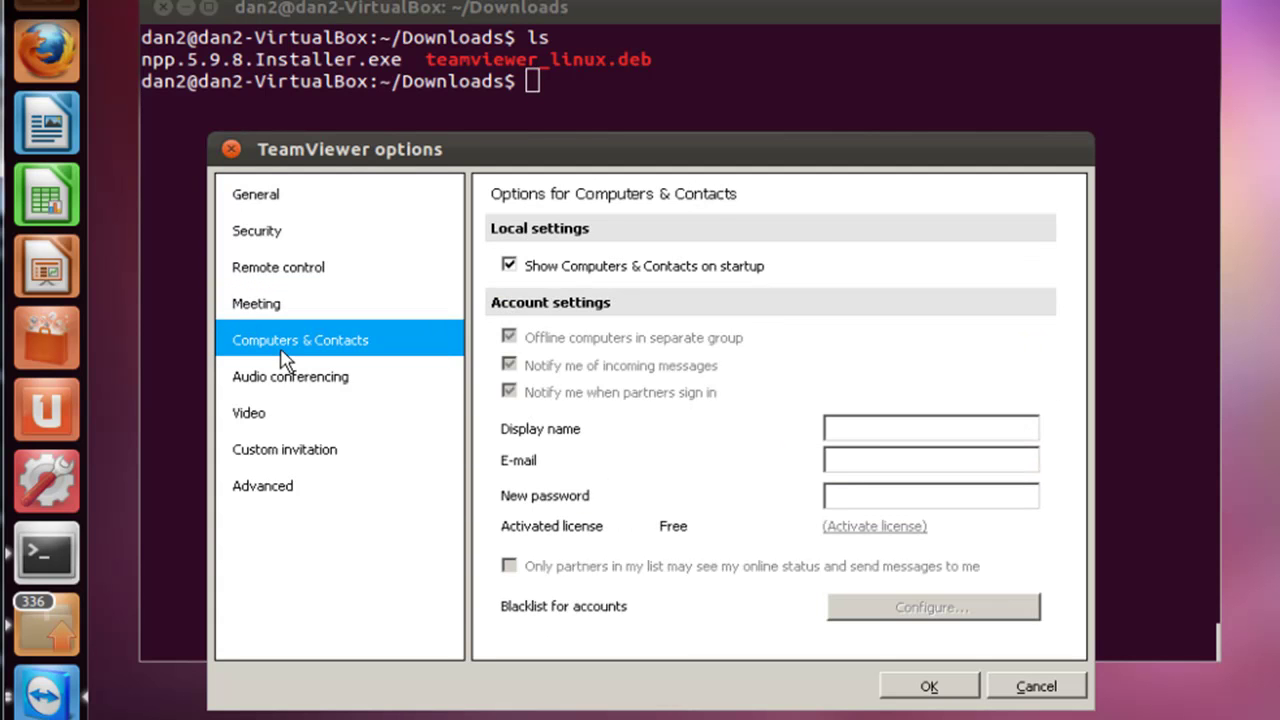
pyautogui.click(287, 377)
pyautogui.click(280, 411)
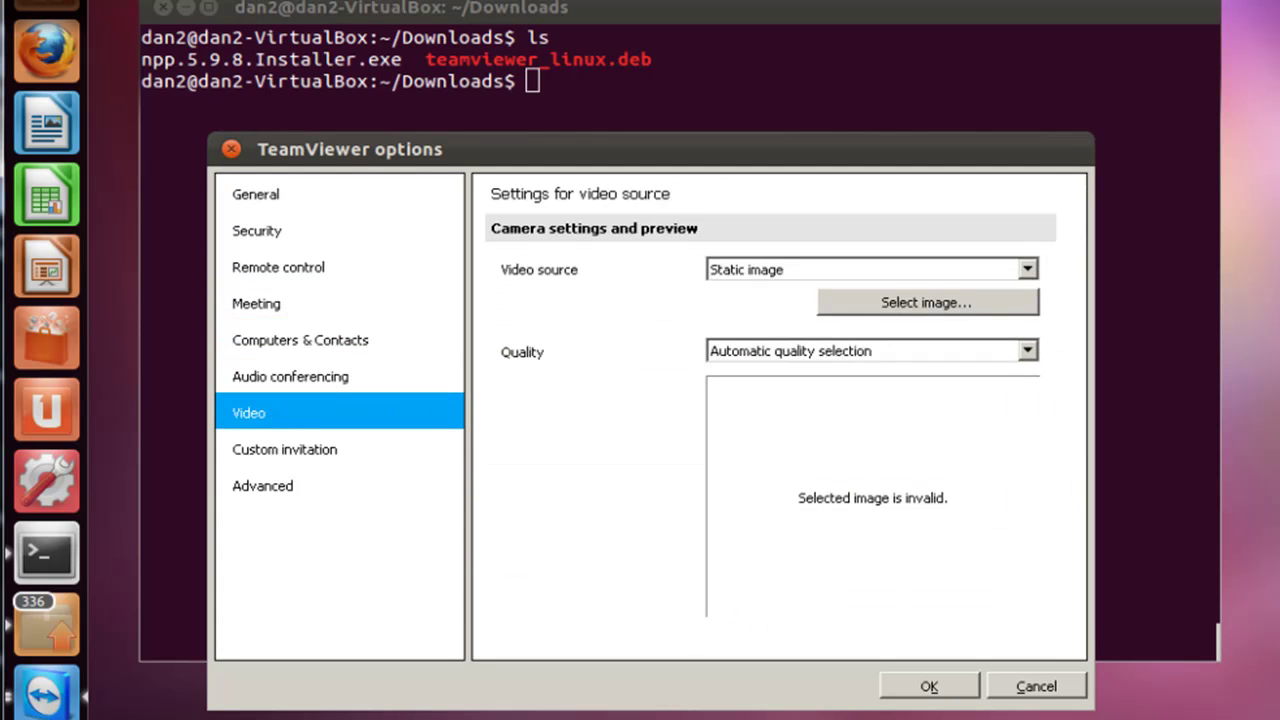
pyautogui.click(280, 452)
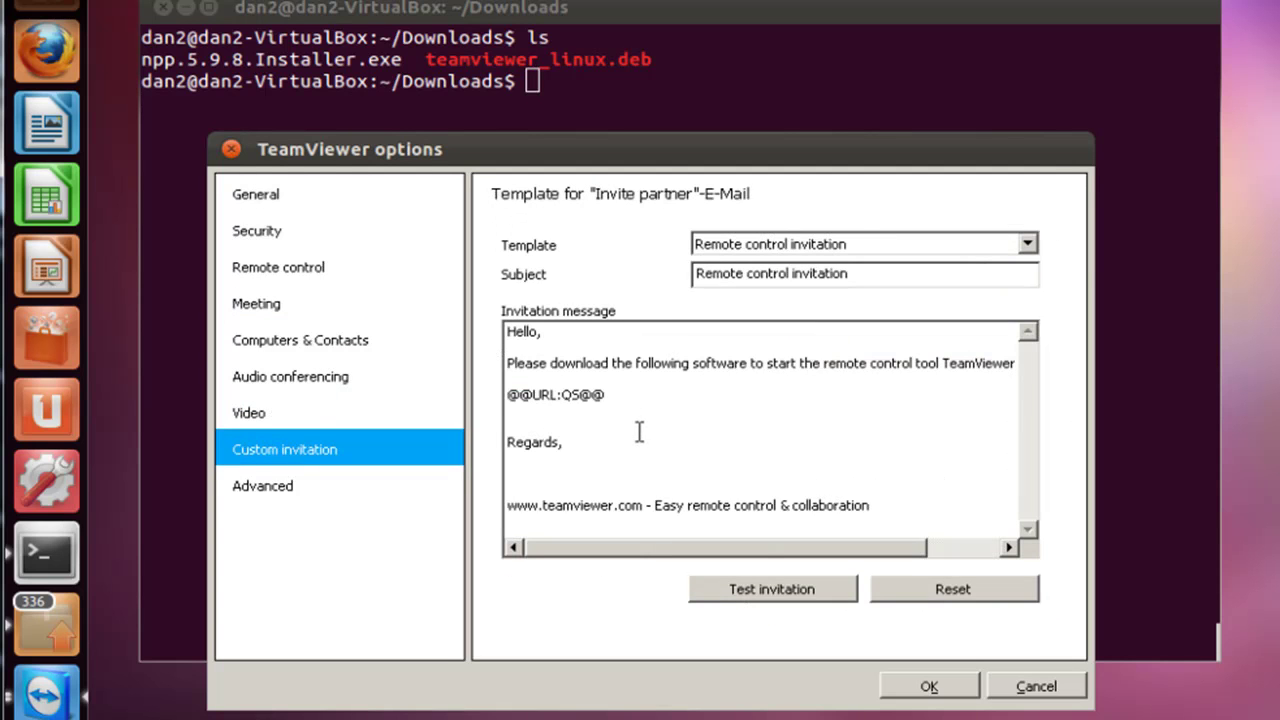
pyautogui.click(280, 267)
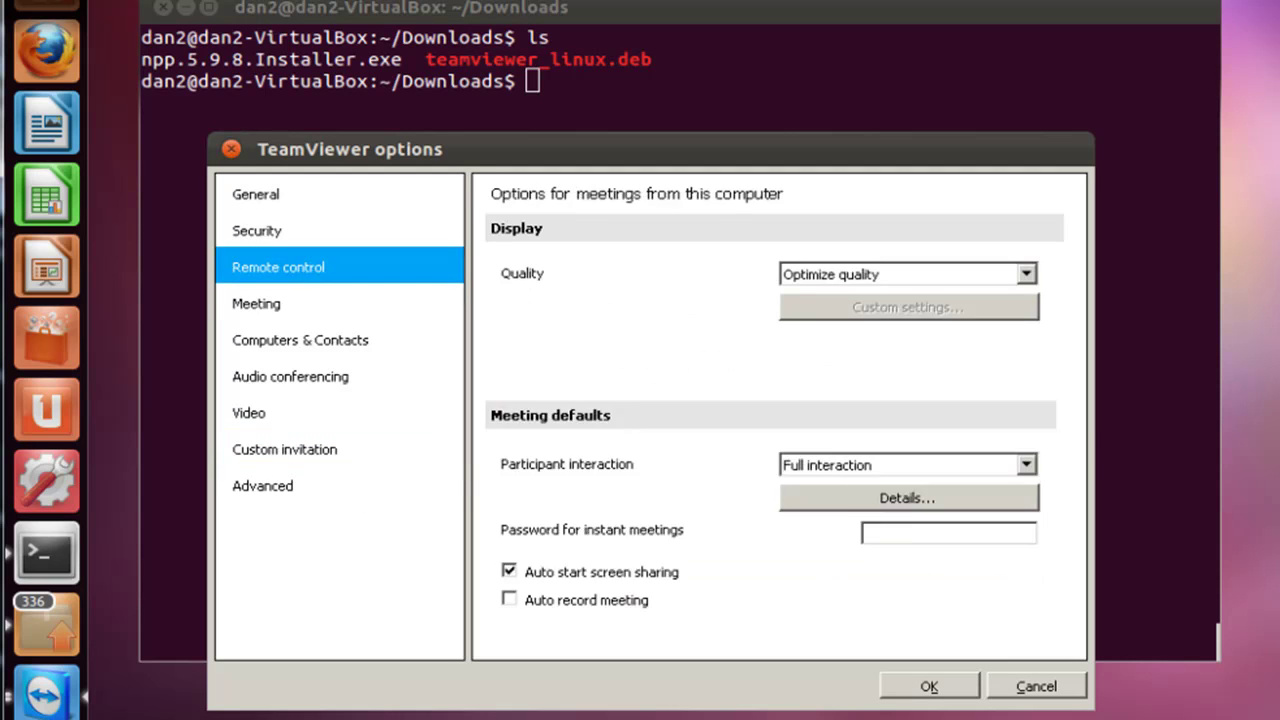
pyautogui.click(276, 238)
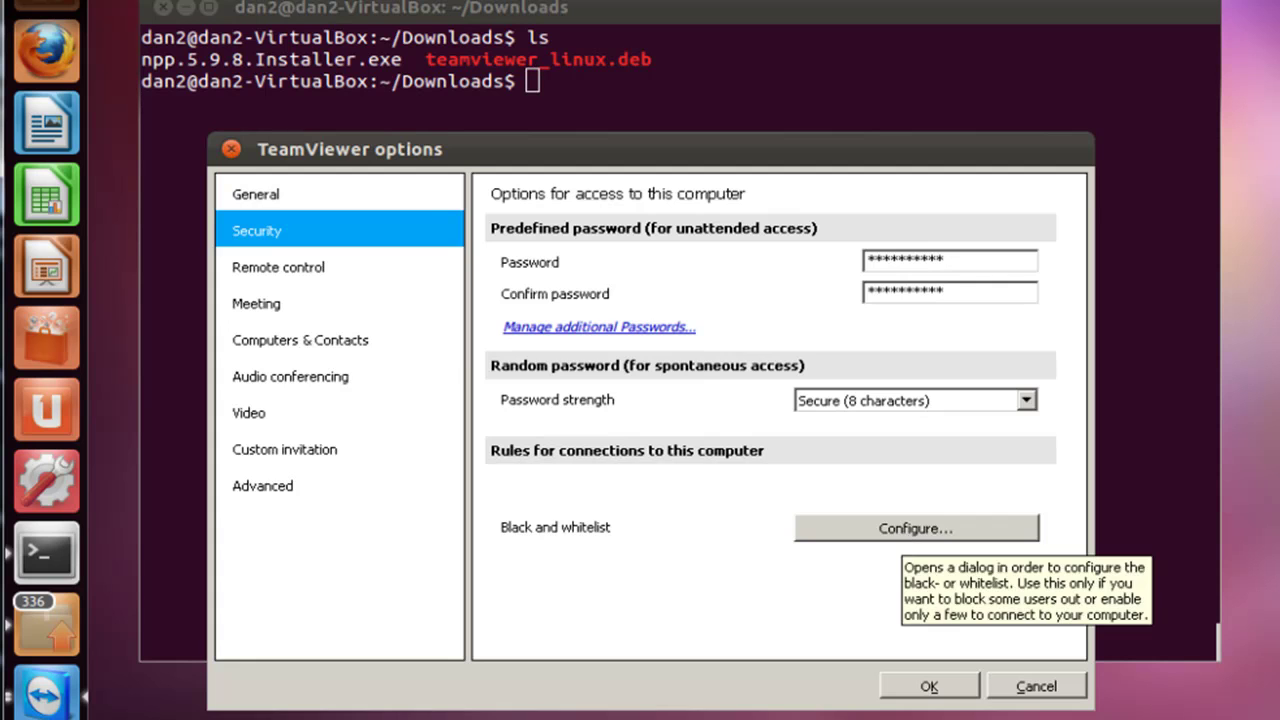
pyautogui.click(916, 528)
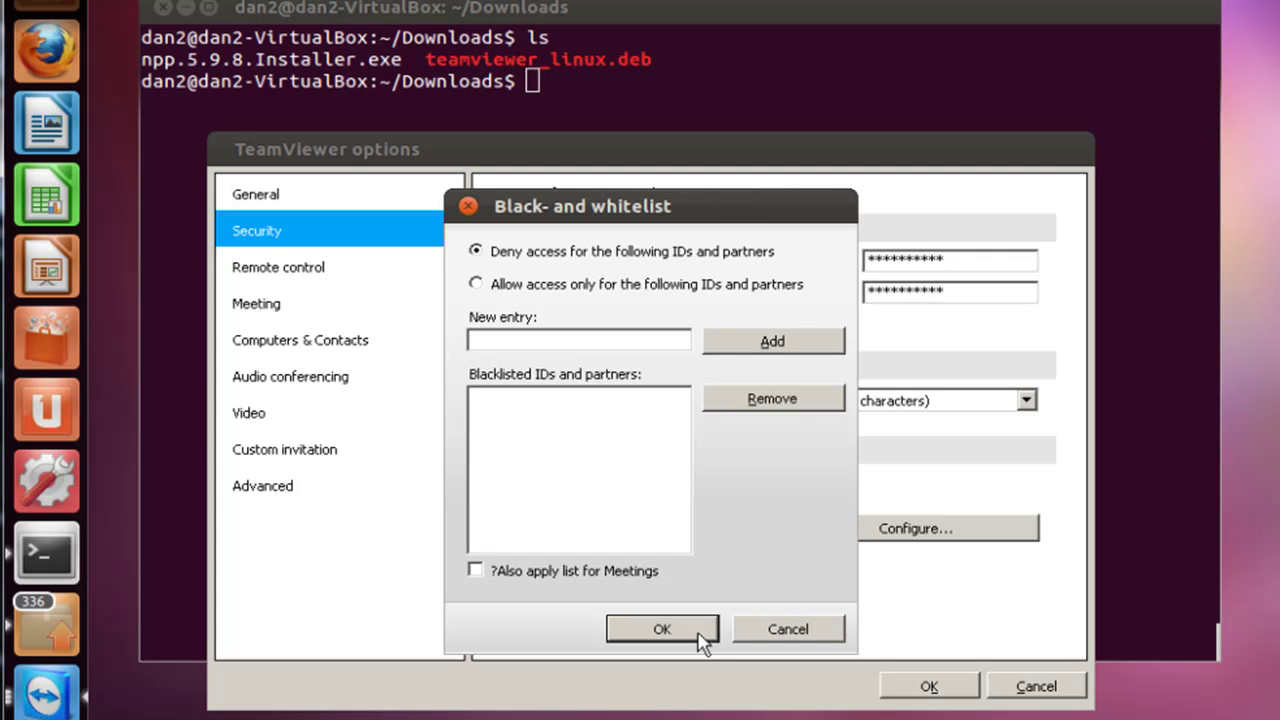
pyautogui.click(663, 629)
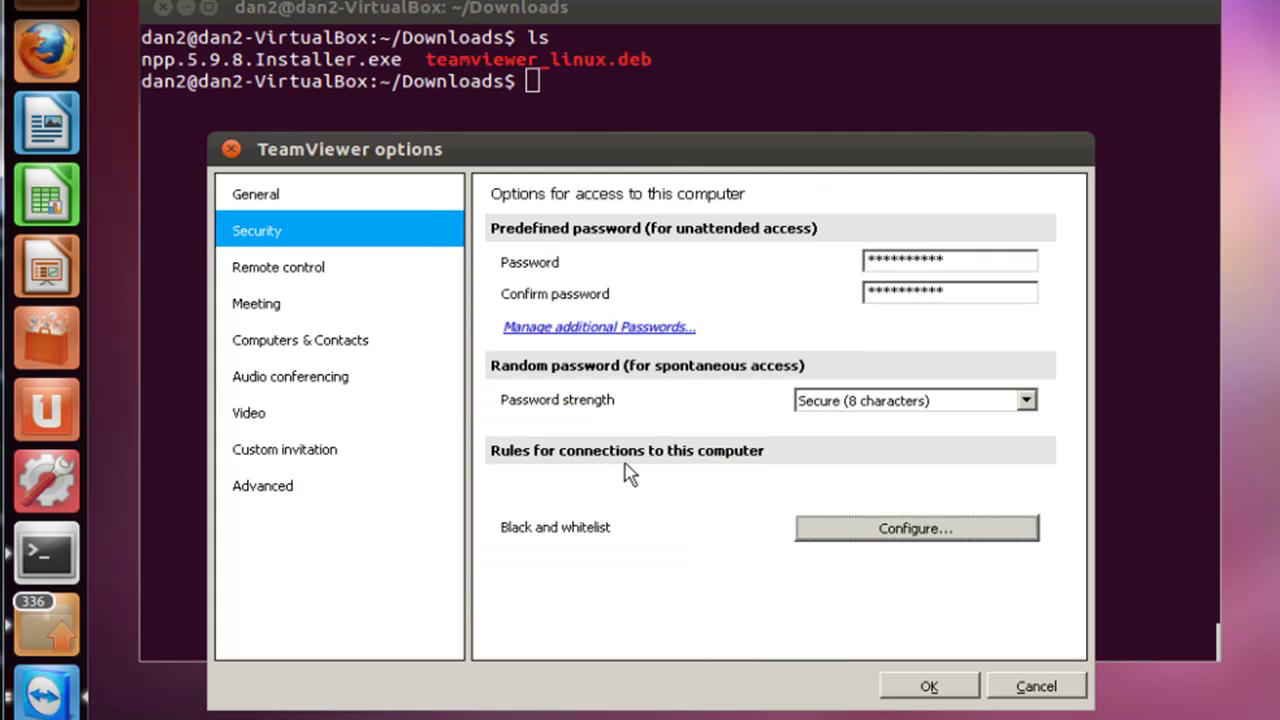
pyautogui.click(929, 686)
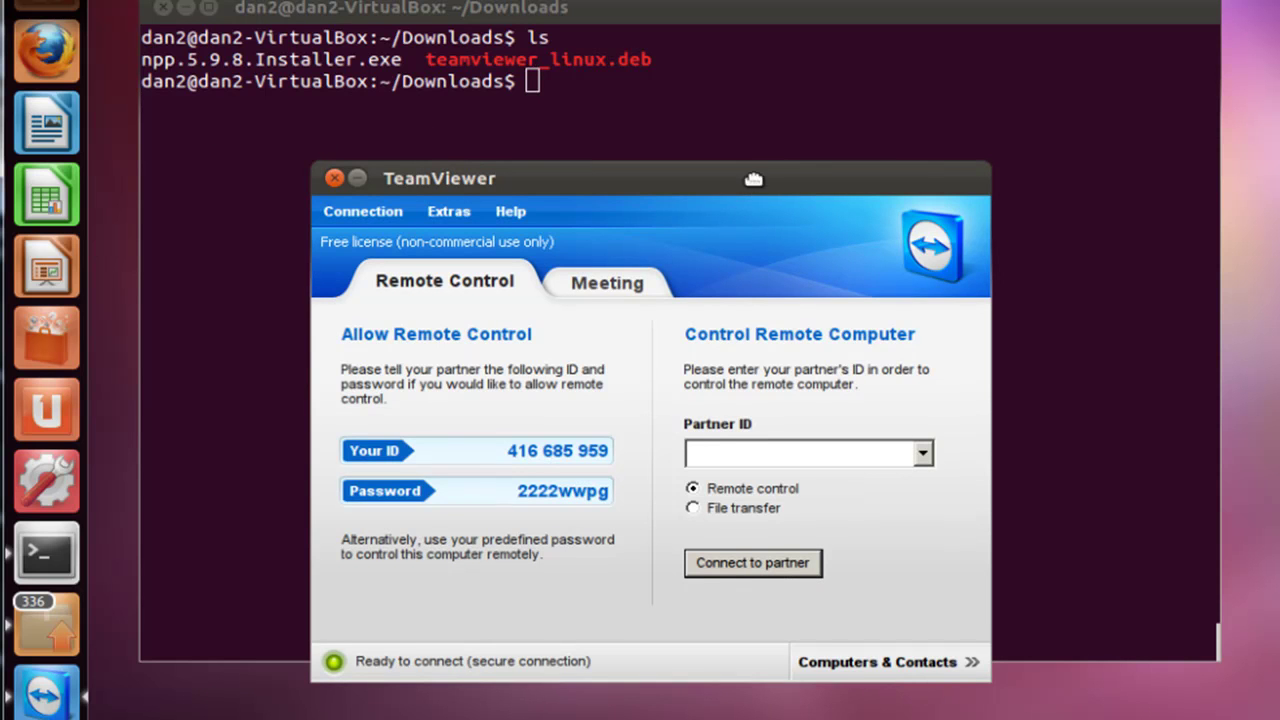
# Drag the guest's TeamViewer main window slightly up and to the left in two small moves
pyautogui.moveTo(751, 180)
pyautogui.mouseDown()
pyautogui.moveTo(721, 141)
pyautogui.moveTo(731, 173)
pyautogui.mouseUp()
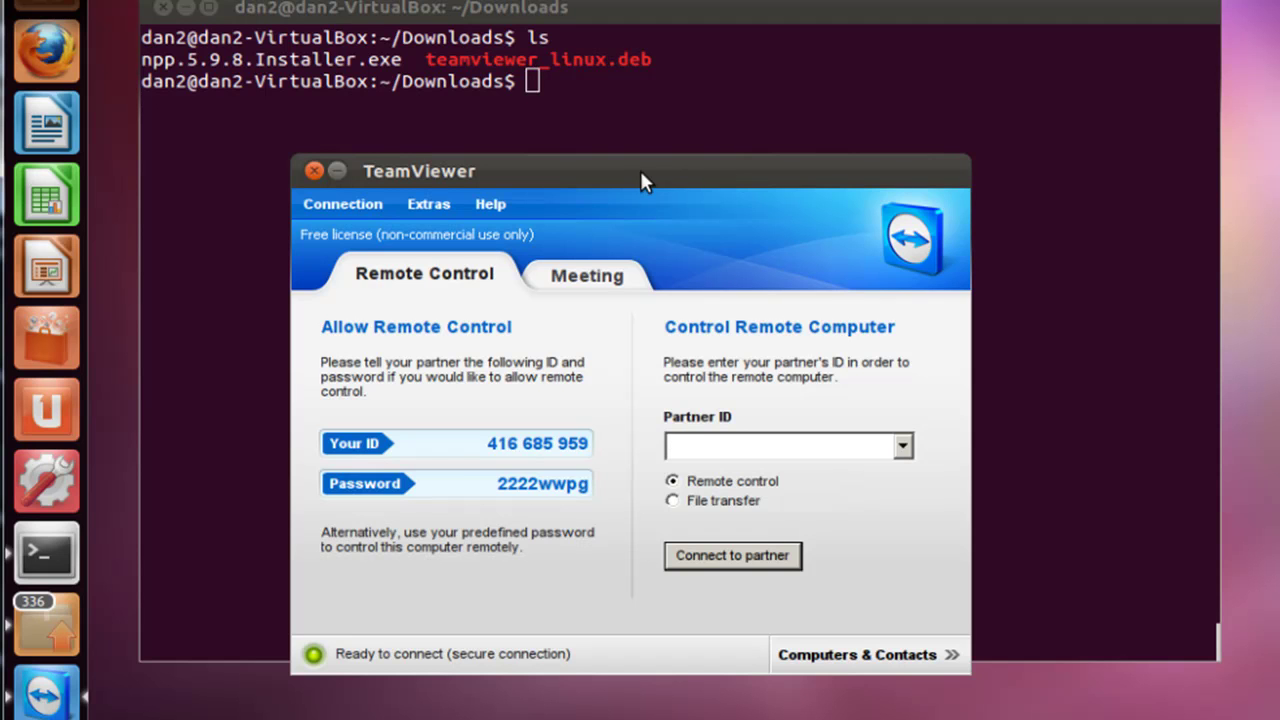
pyautogui.moveTo(641, 173); pyautogui.dragTo(627, 160)
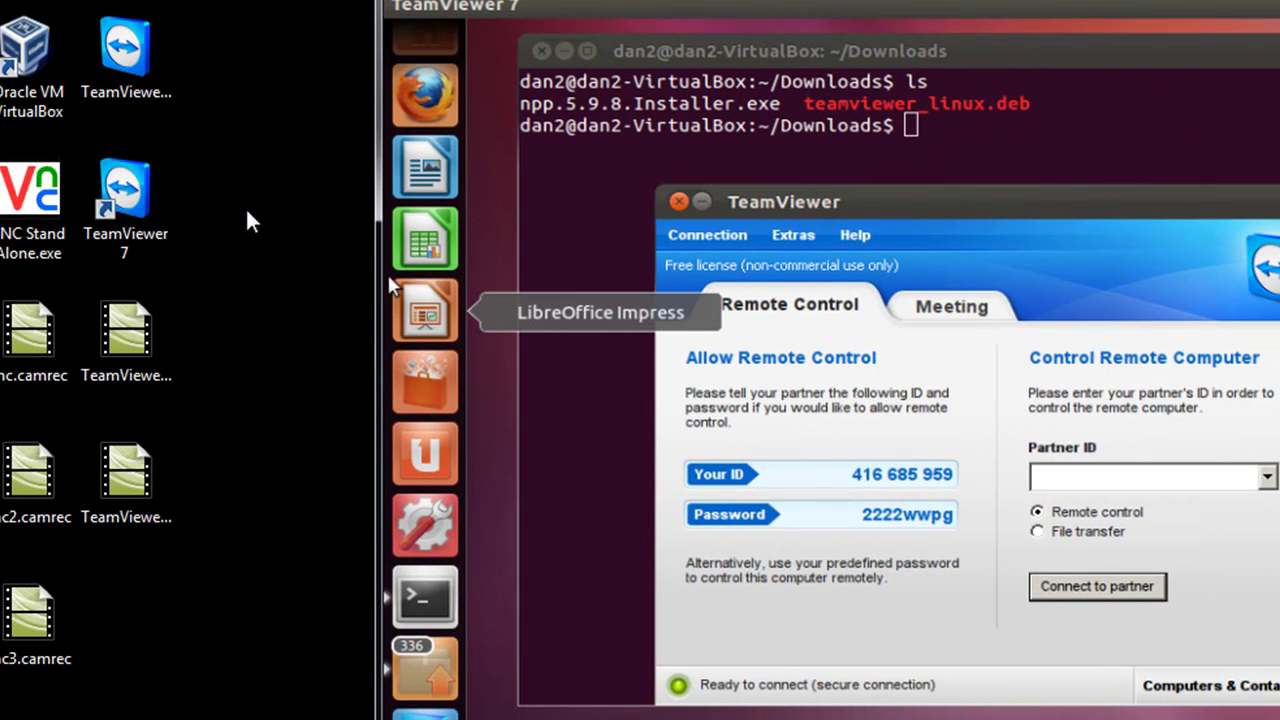
# Launch TeamViewer 7 on the Windows host and close the Computers & Contacts panel
pyautogui.doubleClick(134, 199)
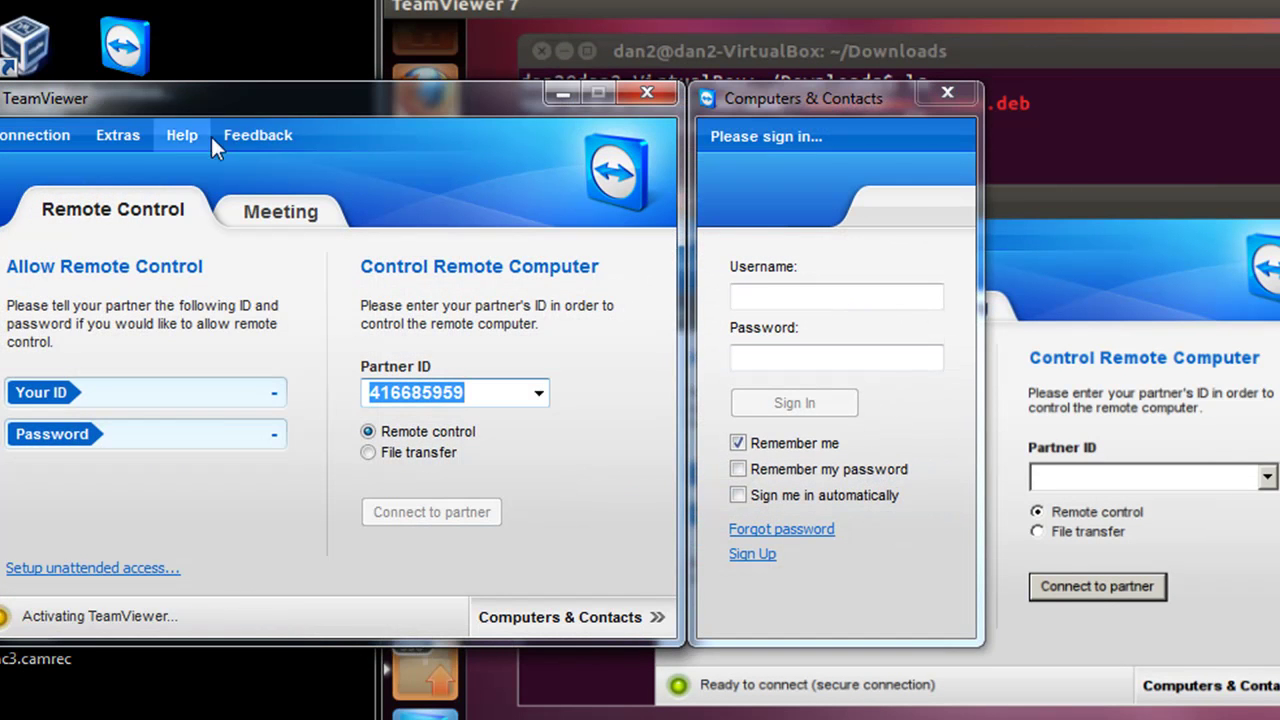
pyautogui.moveTo(238, 103); pyautogui.dragTo(295, 98)
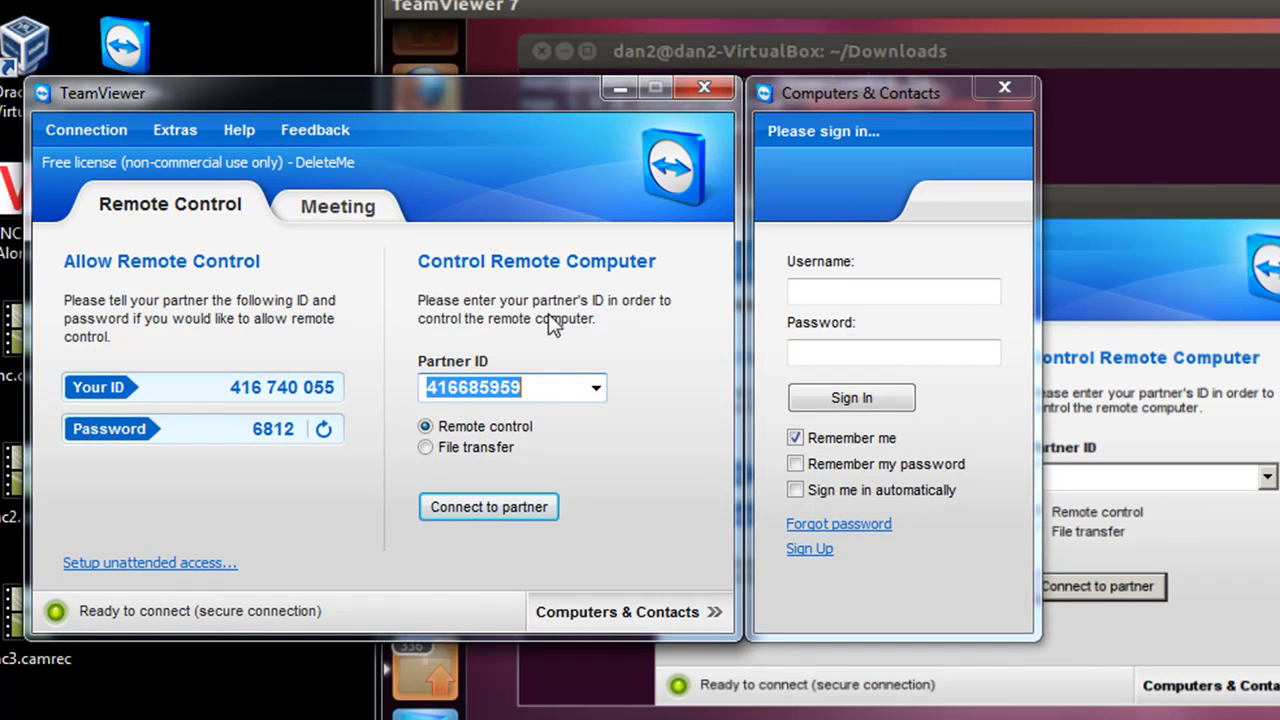
pyautogui.click(1004, 87)
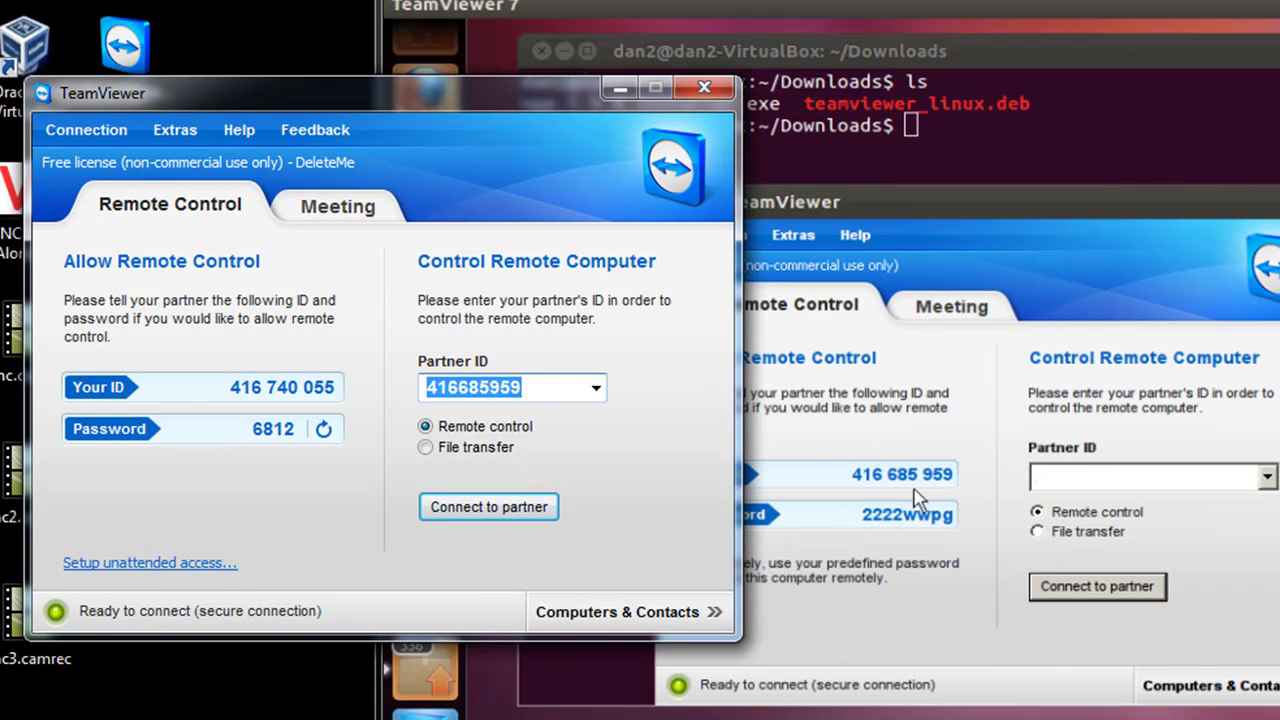
# Connect to the Ubuntu guest's ID and log on with the partner password
pyautogui.click(505, 503)
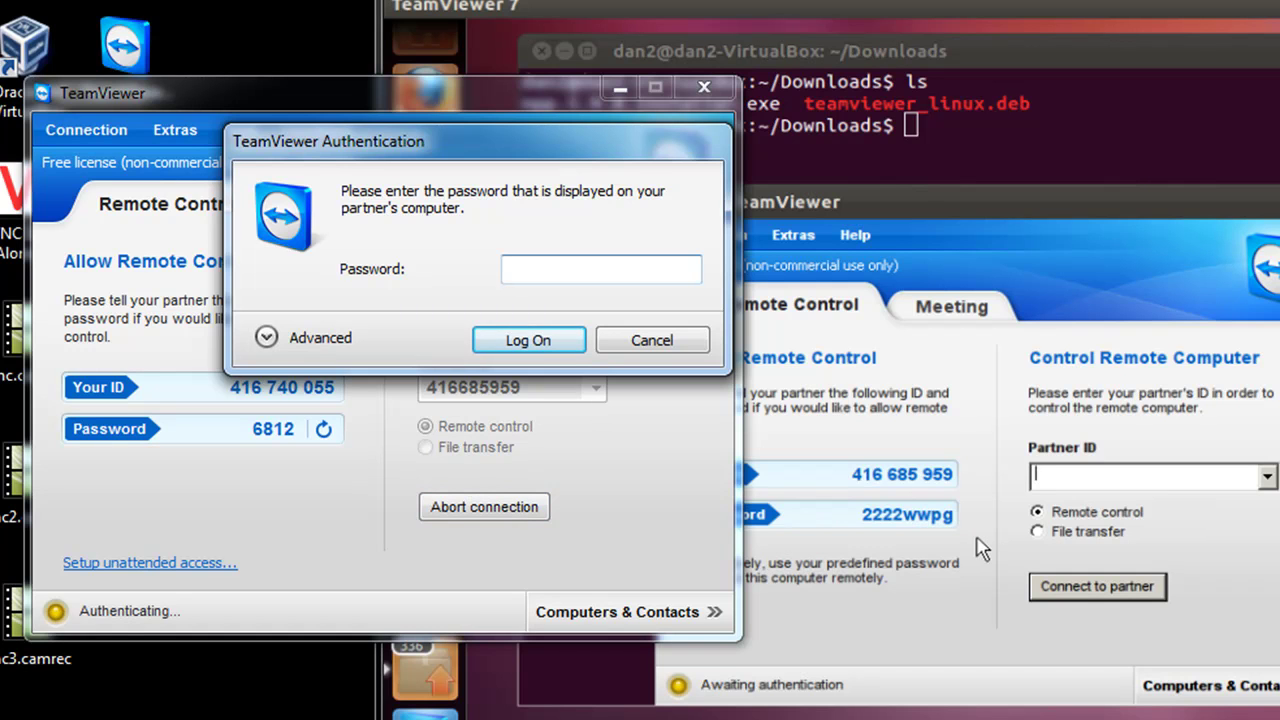
pyautogui.click(515, 270)
pyautogui.press('Return')
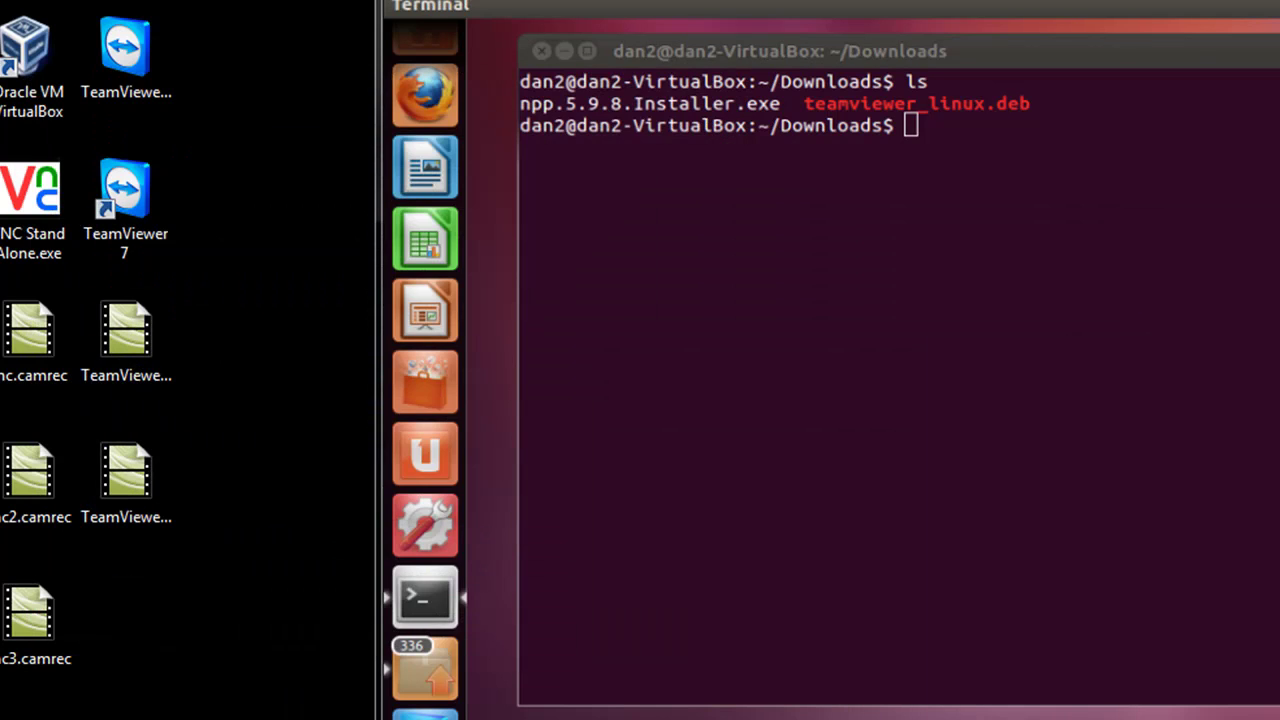